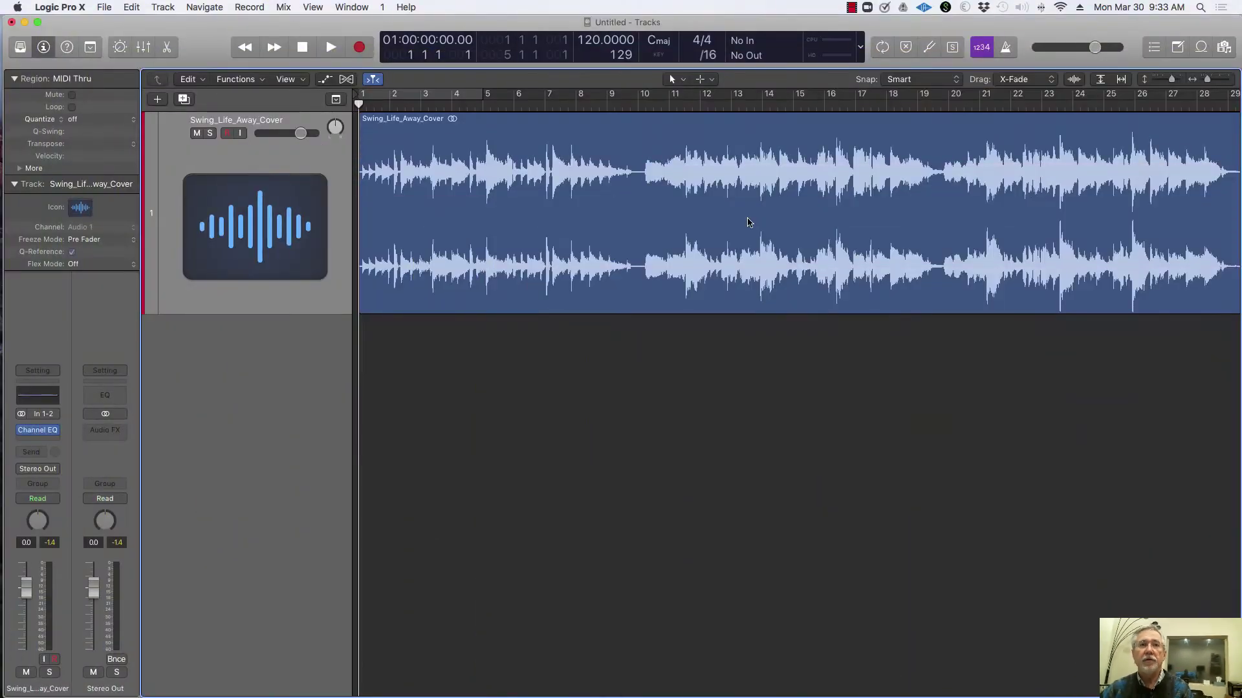
Step: Play Swing_Life_Away_Cover from the start and stop it near bar 16
{"action": "left_click", "coordinate": [647, 351]}
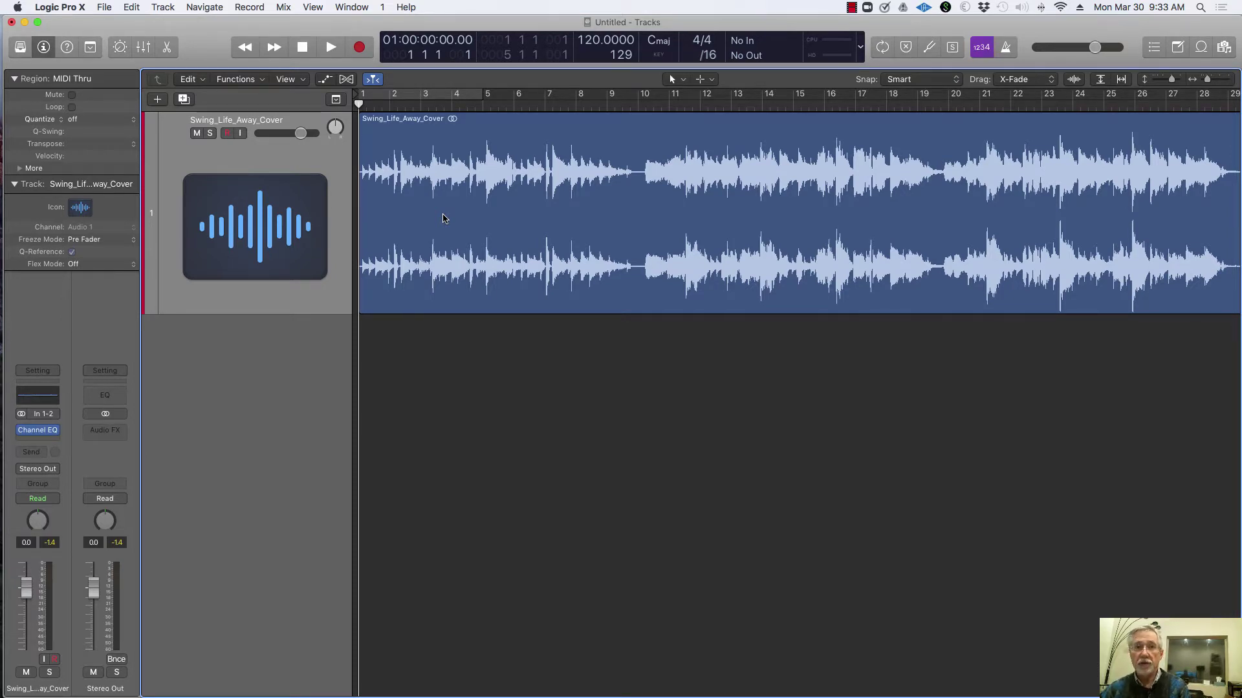
{"action": "key", "text": "space"}
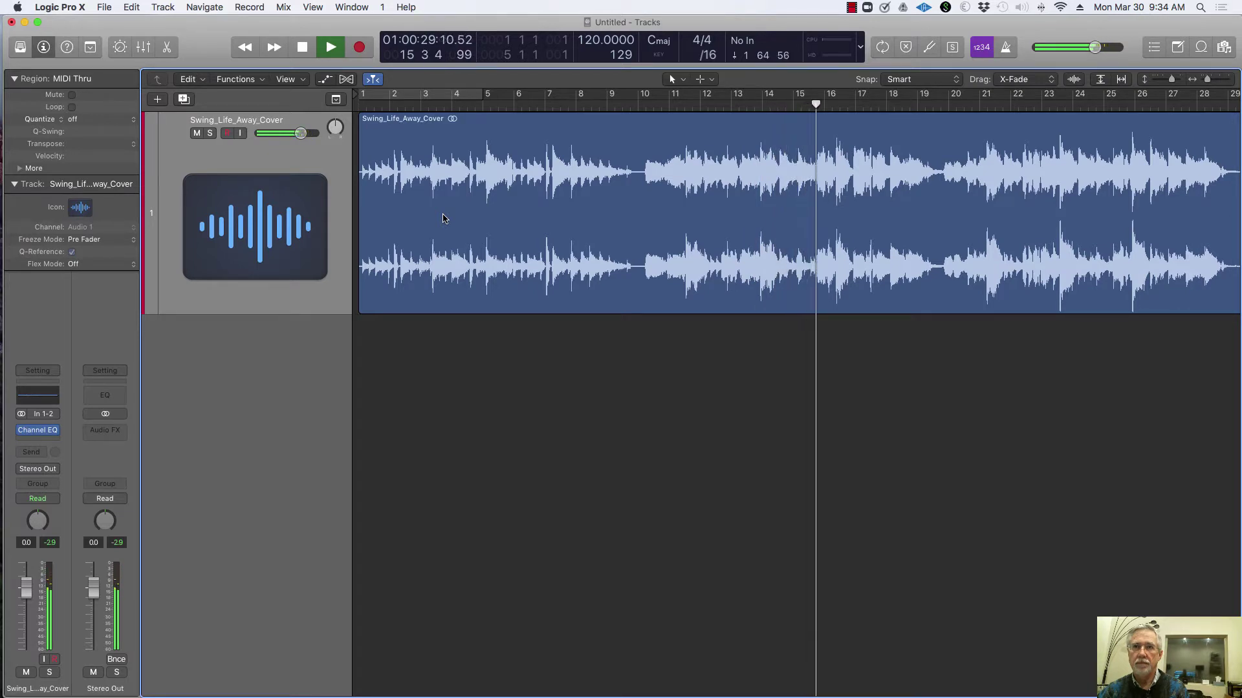
{"action": "key", "text": "space"}
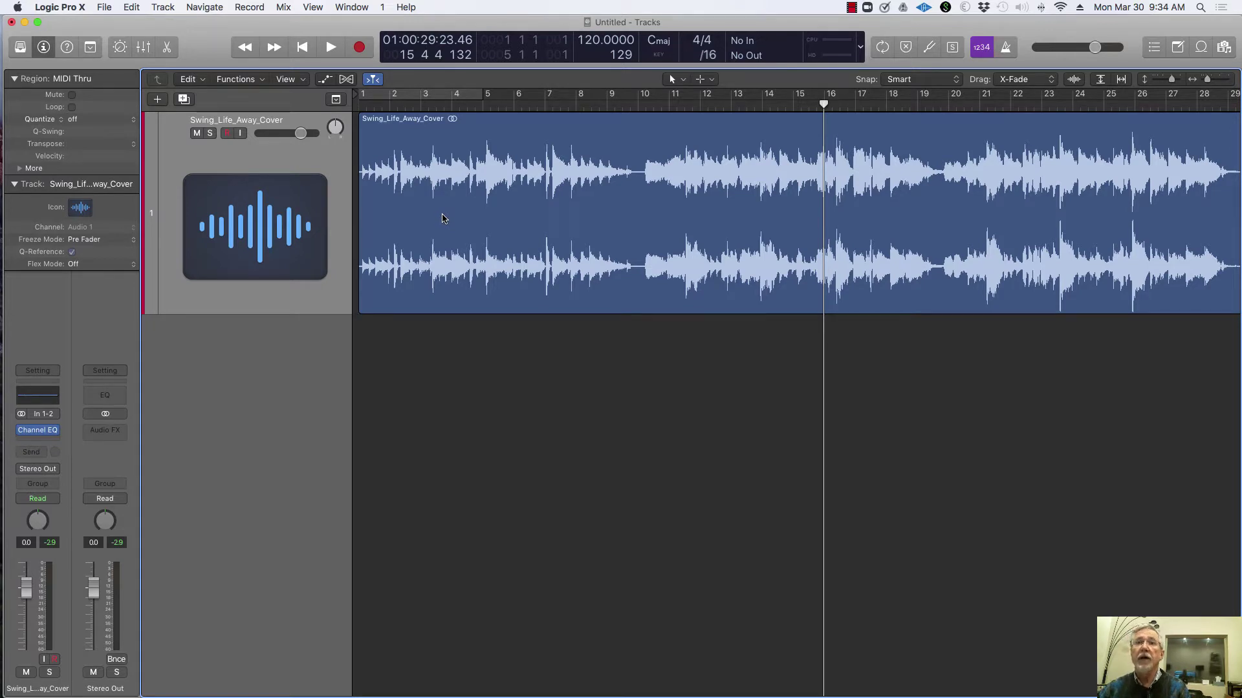
Step: Set the playhead just past bar 9, zoom in, and play through the quiet gap
{"action": "left_click", "coordinate": [632, 104]}
{"action": "left_click", "coordinate": [618, 104]}
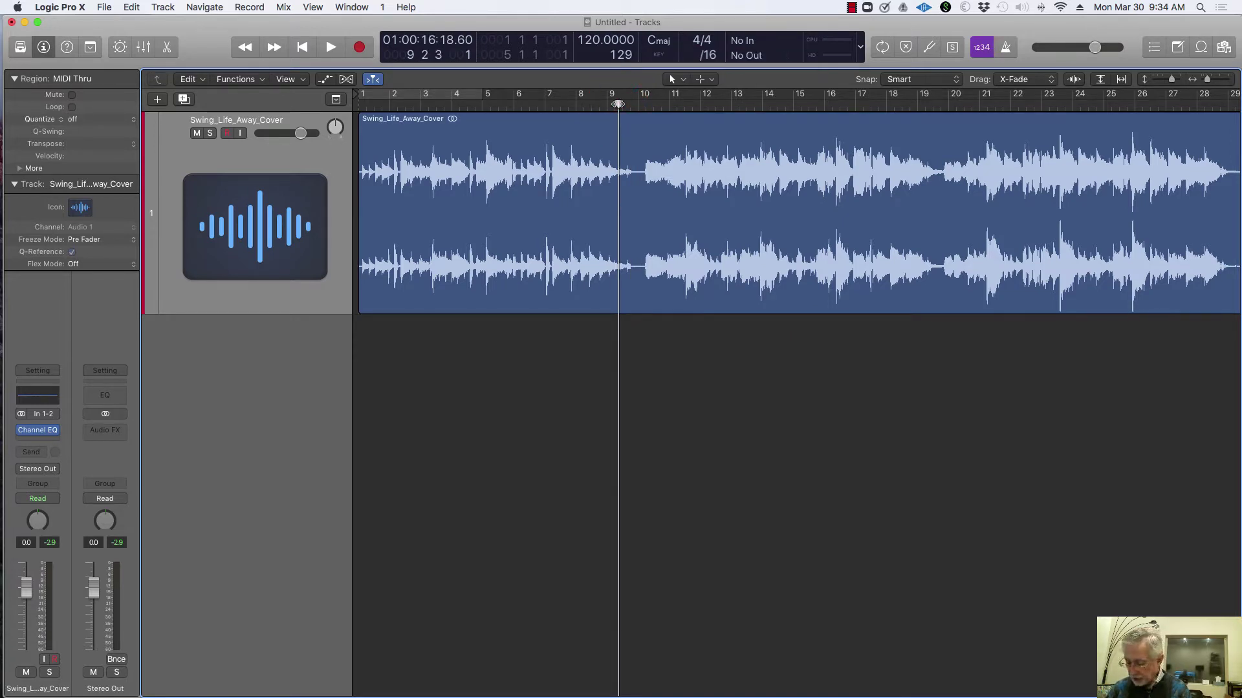
{"action": "scroll", "coordinate": [618, 106], "scroll_direction": "up", "scroll_amount": 10}
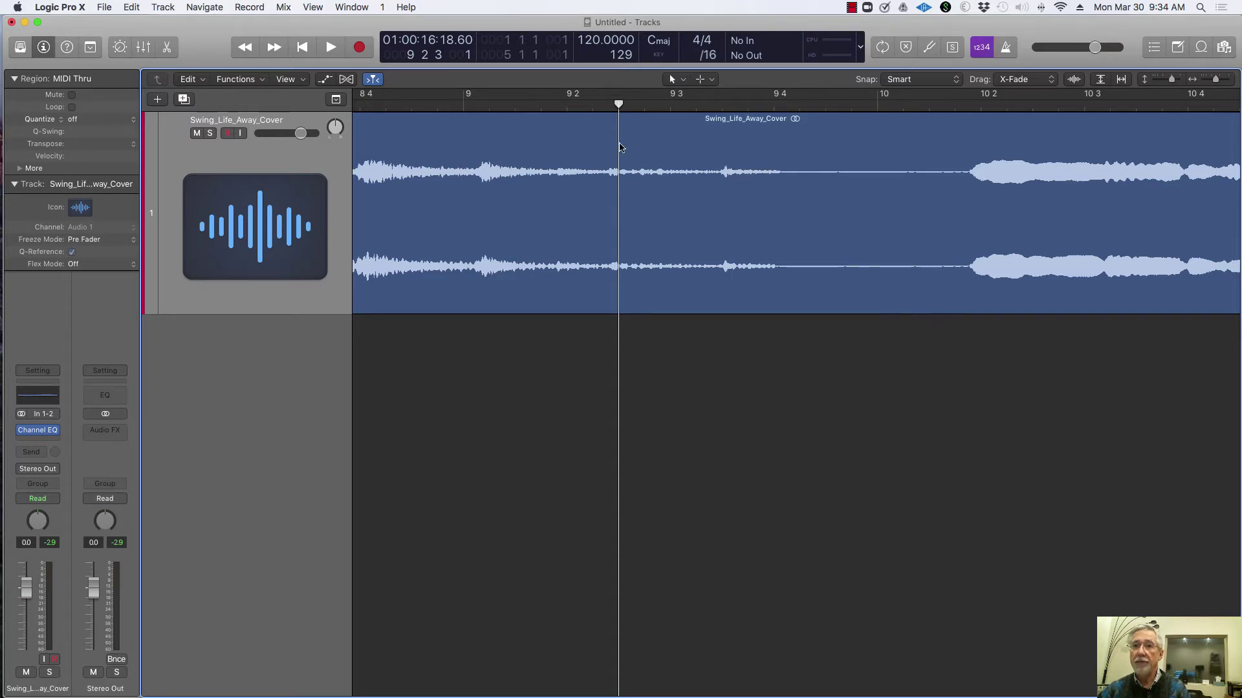
{"action": "key", "text": "space"}
{"action": "key", "text": "space"}
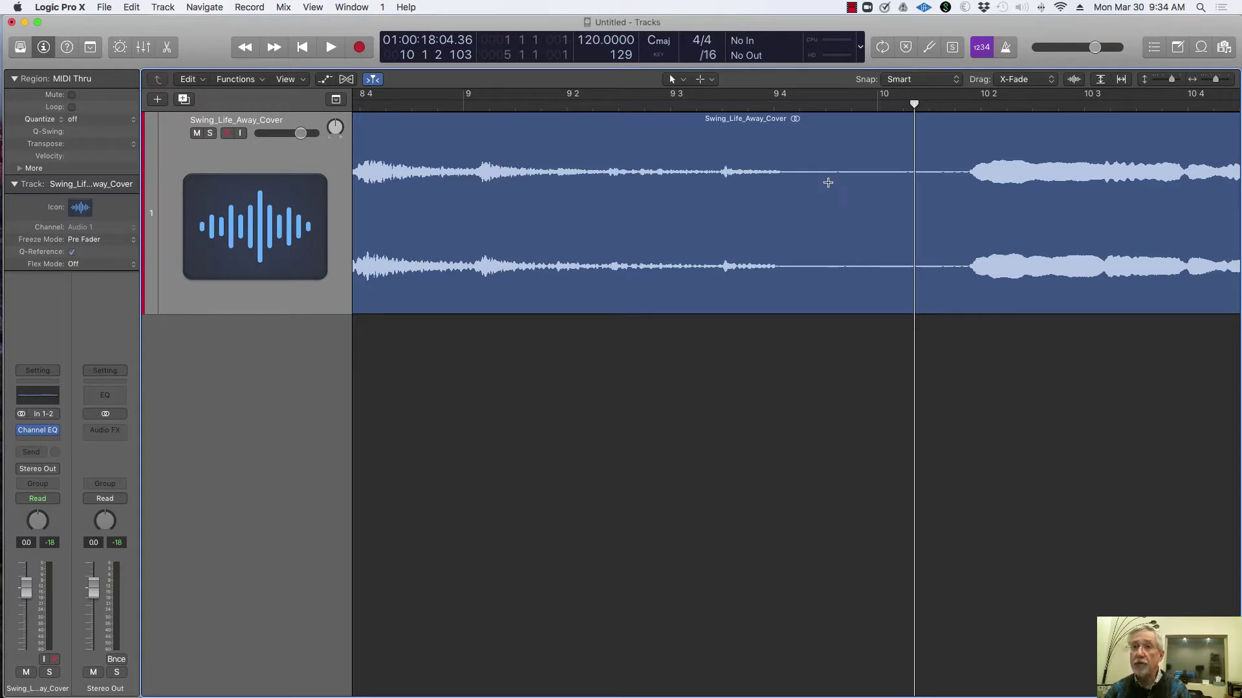
Step: Zoom out to show bars 9–17, then play from bar 10 to just before bar 12
{"action": "key", "text": "super+Left"}
{"action": "key", "text": "super+Left"}
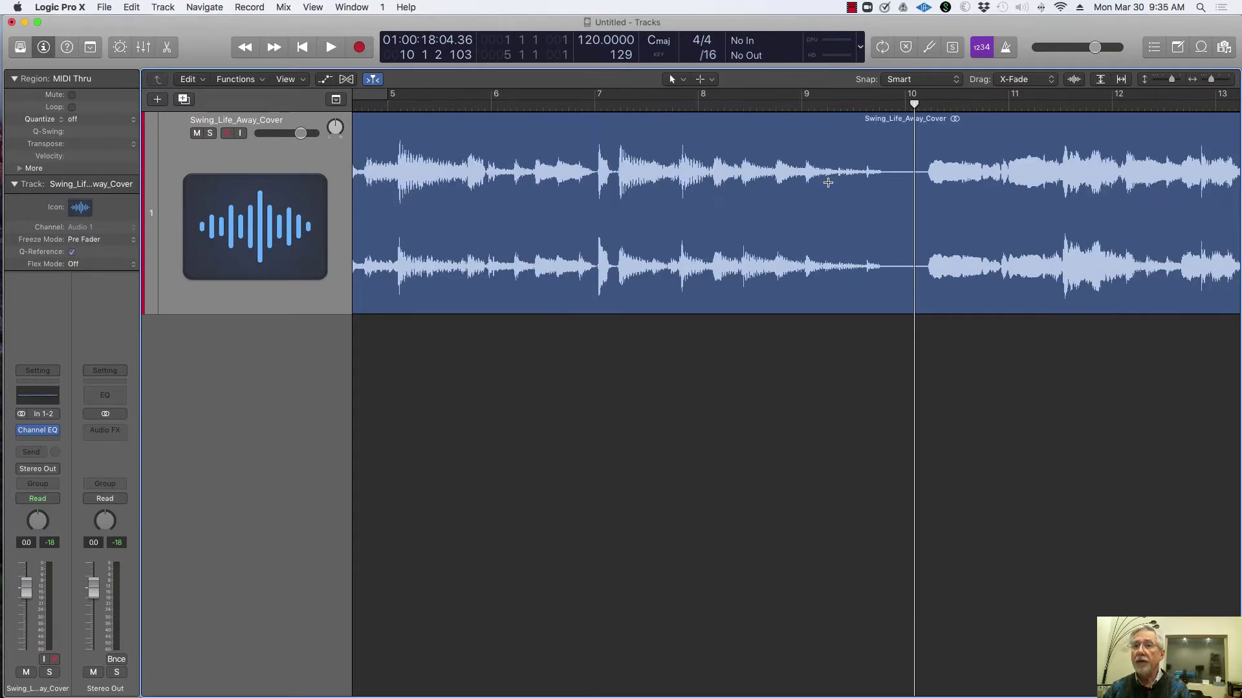
{"action": "scroll", "coordinate": [828, 184], "scroll_direction": "right", "scroll_amount": 5}
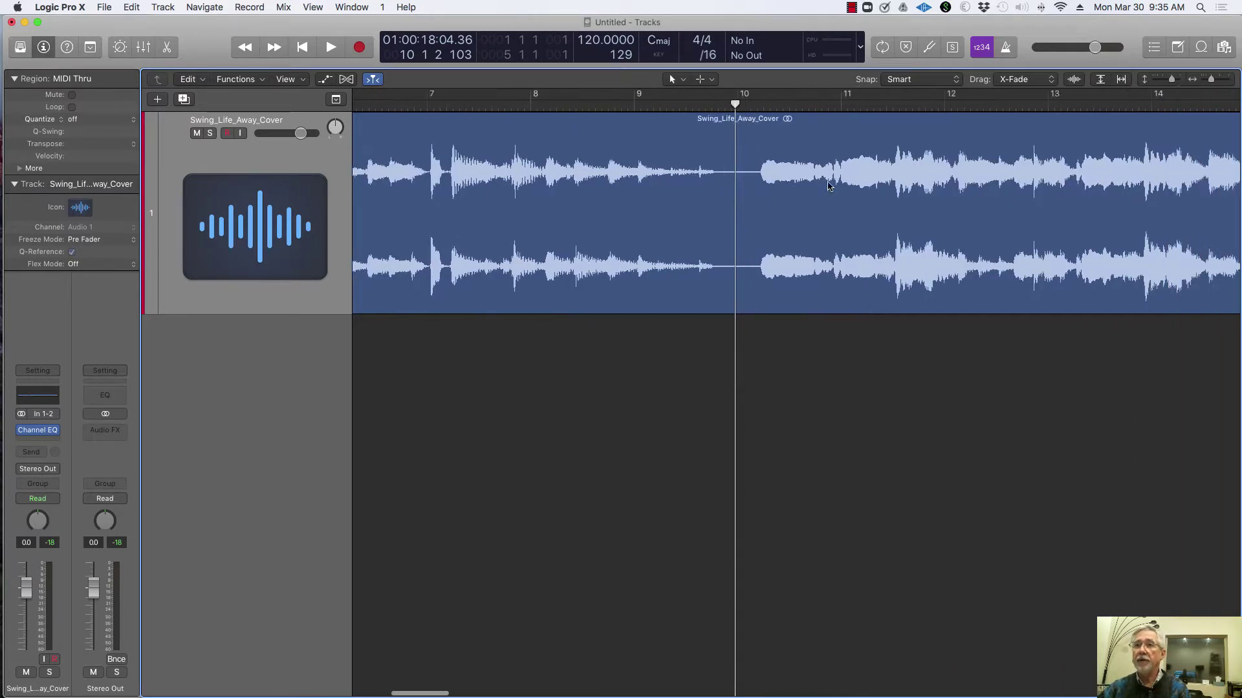
{"action": "scroll", "coordinate": [829, 186], "scroll_direction": "right", "scroll_amount": 3}
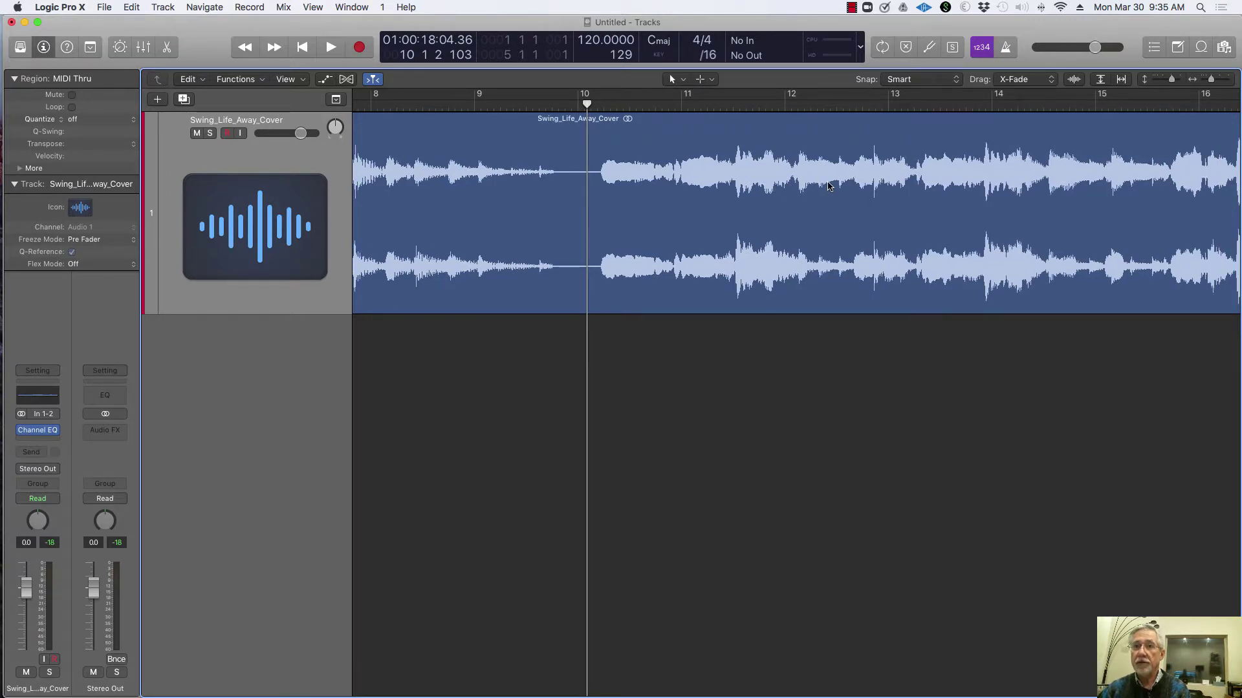
{"action": "scroll", "coordinate": [829, 186], "scroll_direction": "right", "scroll_amount": 2}
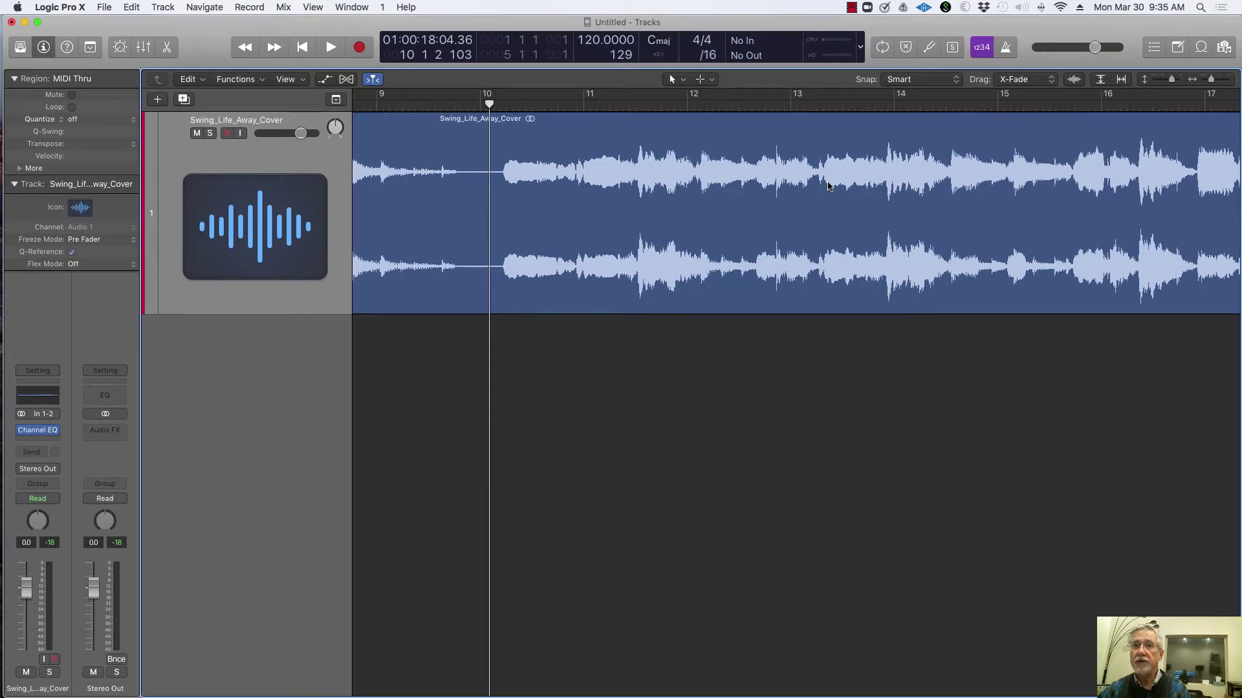
{"action": "scroll", "coordinate": [829, 186], "scroll_direction": "right", "scroll_amount": 2}
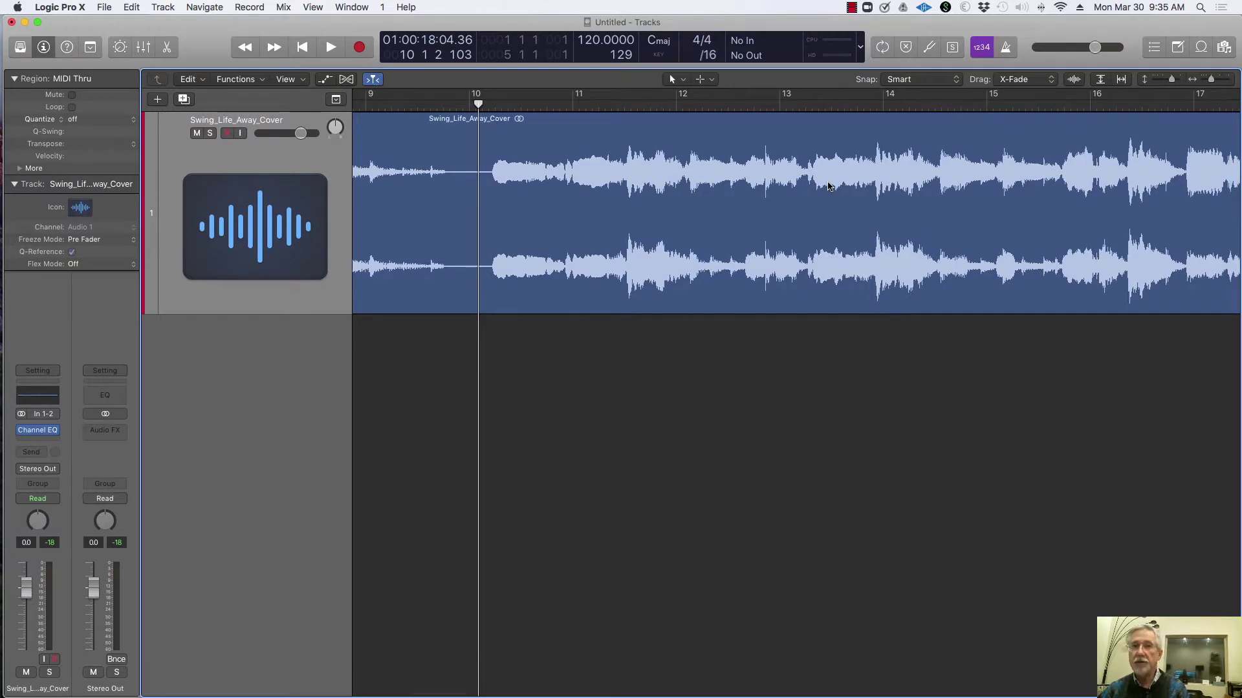
{"action": "scroll", "coordinate": [829, 186], "scroll_direction": "right", "scroll_amount": 3}
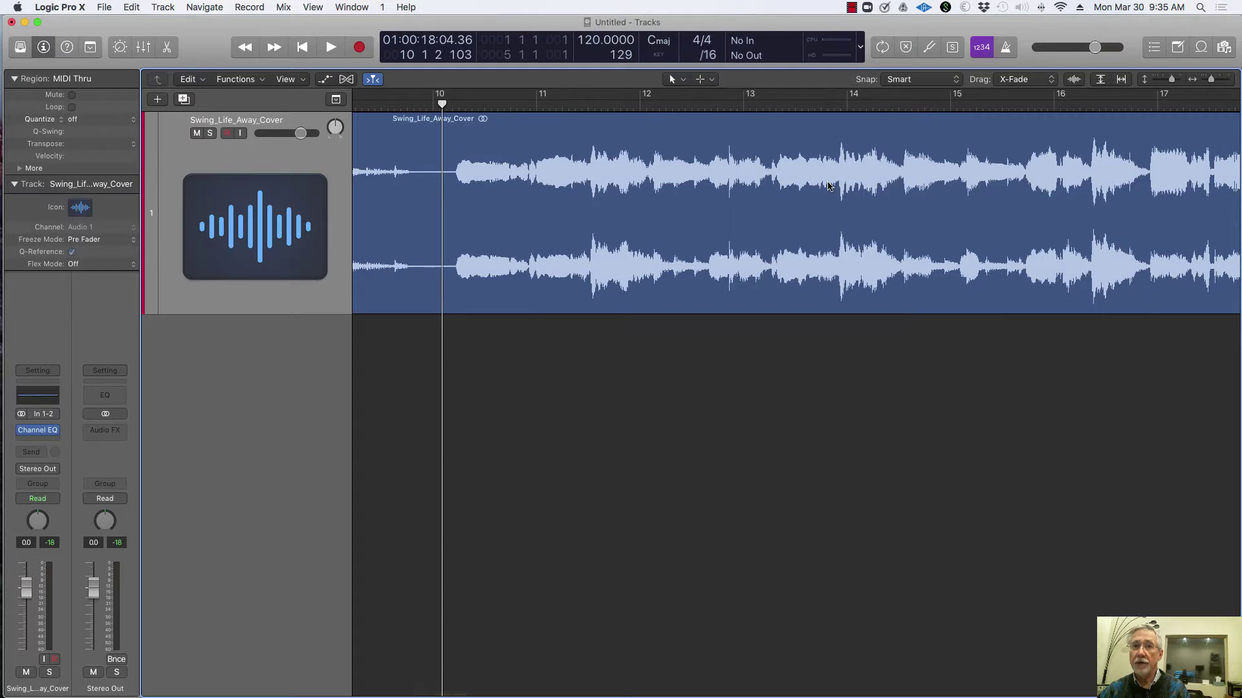
{"action": "key", "text": "space"}
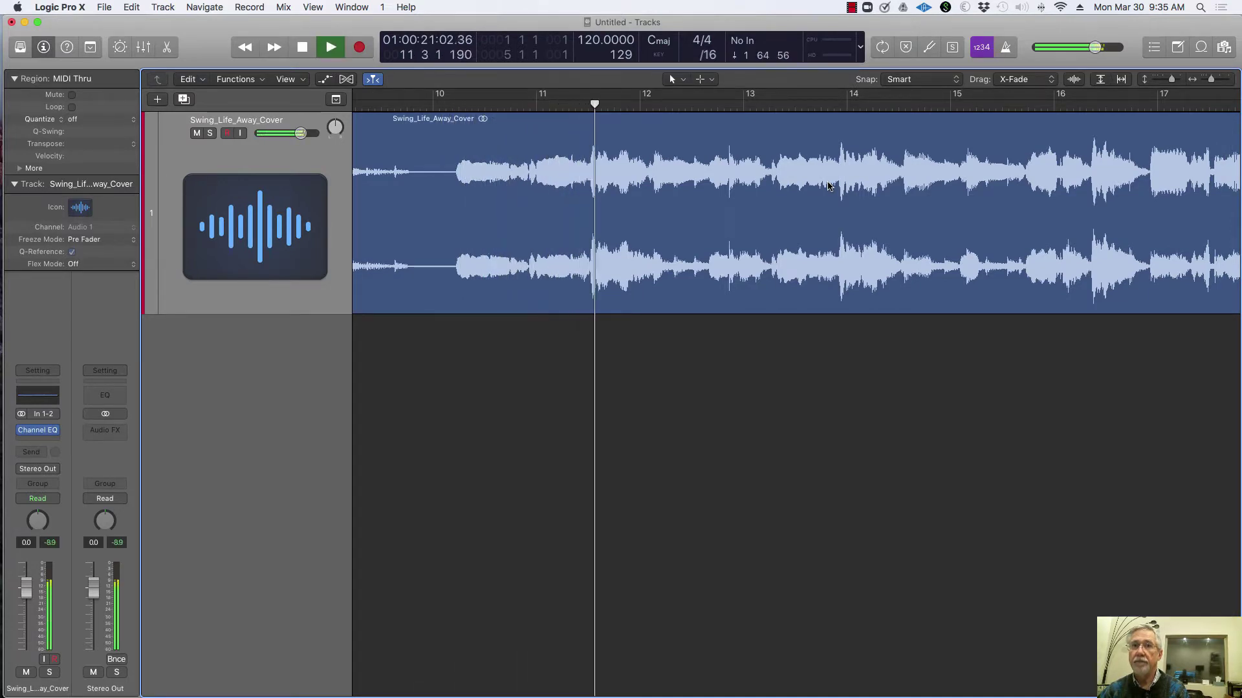
{"action": "key", "text": "space"}
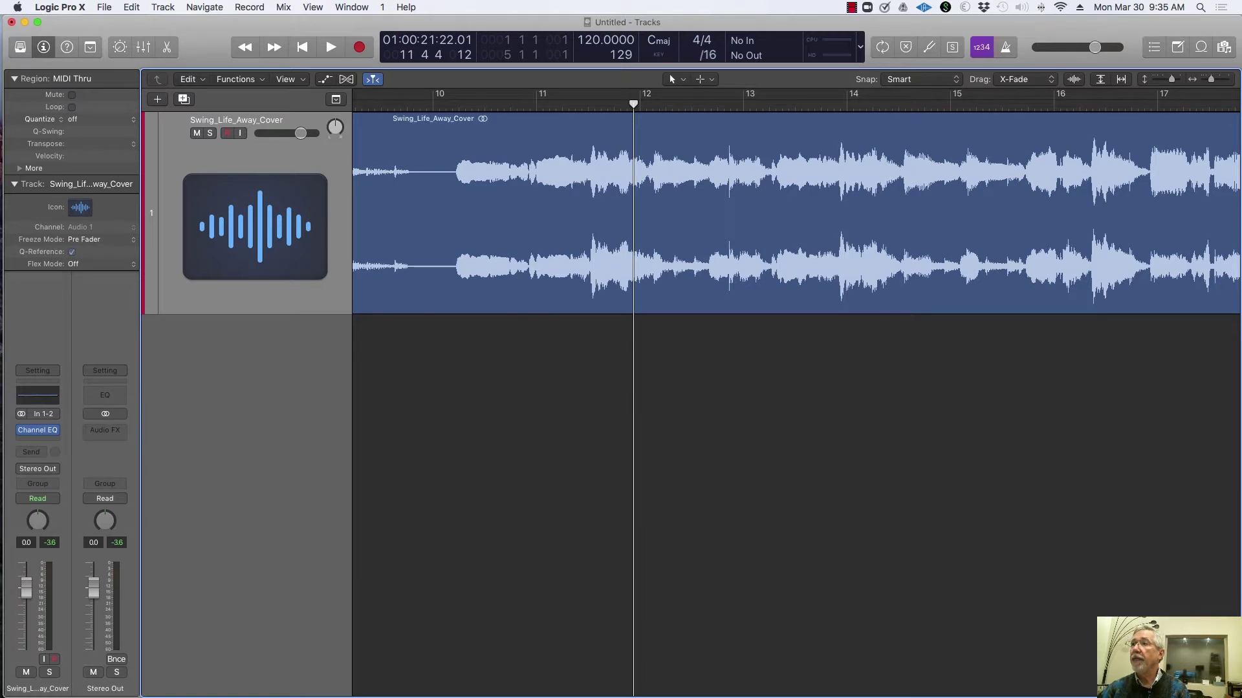
Step: Bring up the Mixer and the track's Channel EQ with the Analyzer switched on
{"action": "key", "text": "super+2"}
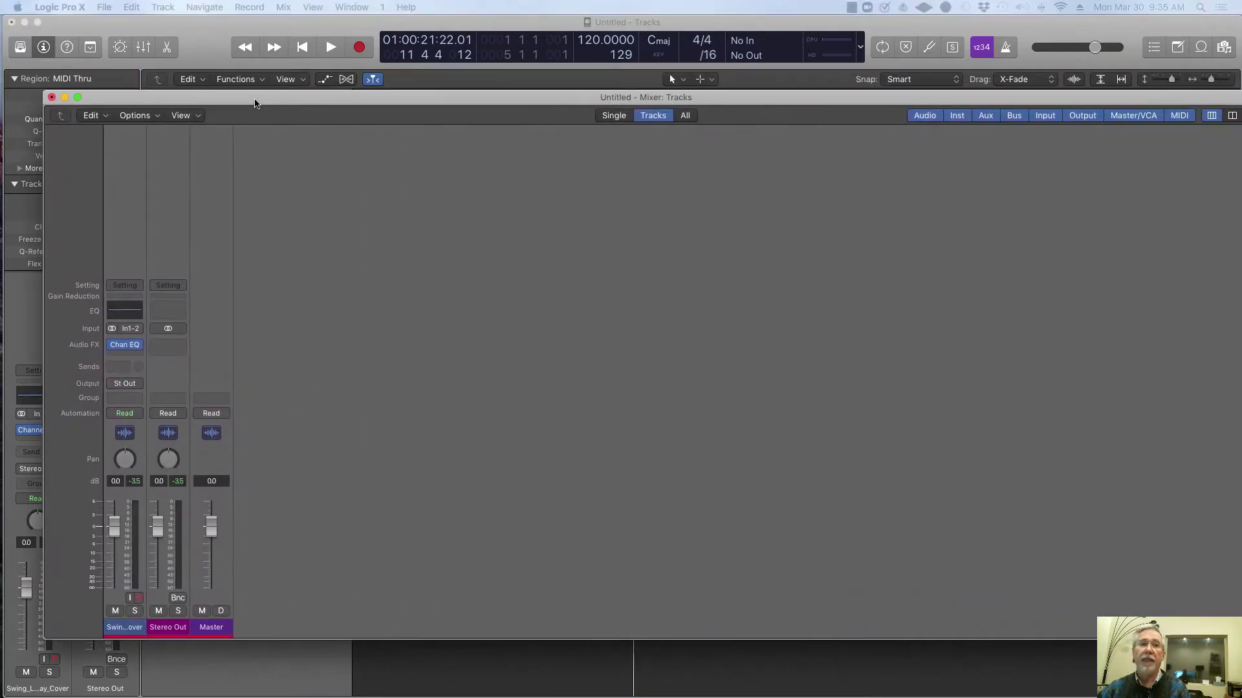
{"action": "left_click_drag", "start_coordinate": [256, 104], "coordinate": [224, 98]}
{"action": "left_click", "coordinate": [89, 311]}
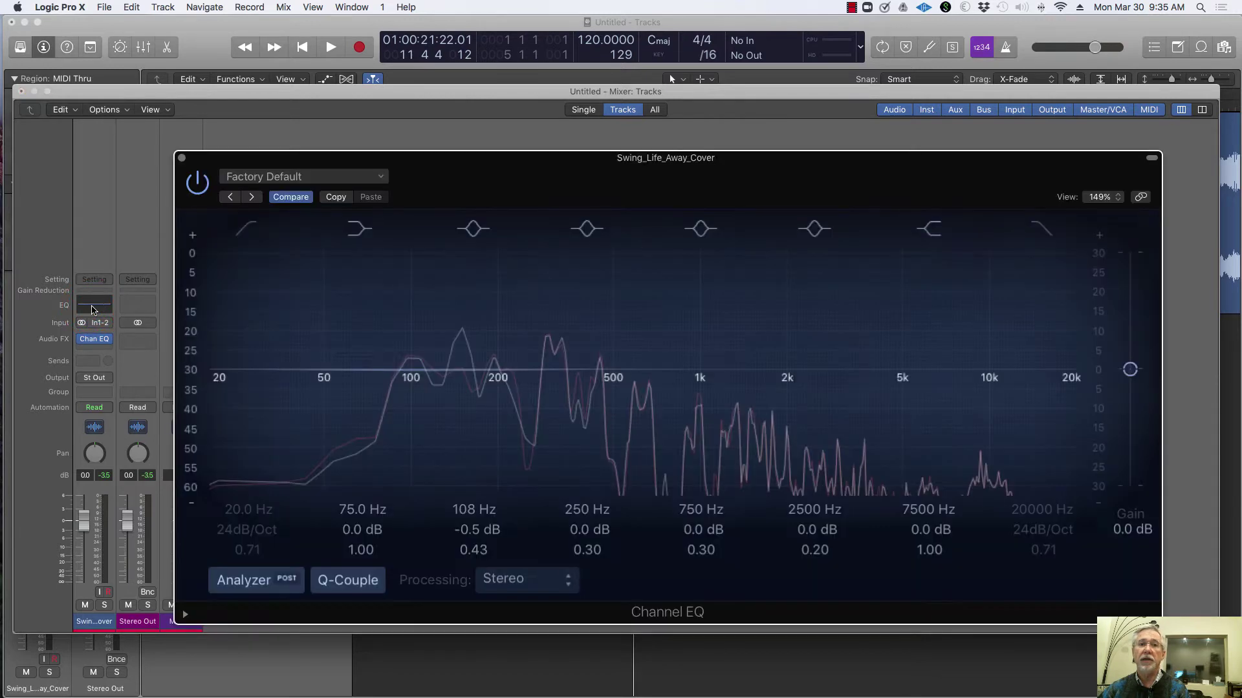
{"action": "left_click", "coordinate": [252, 583]}
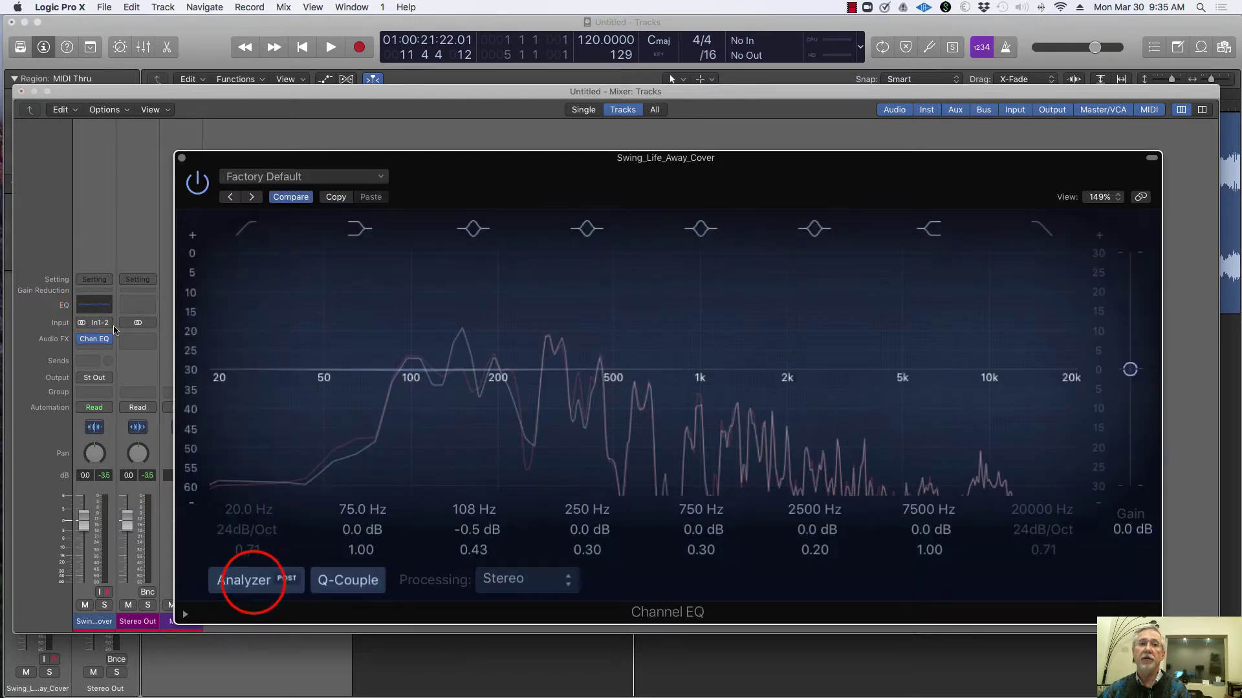
{"action": "left_click", "coordinate": [249, 585]}
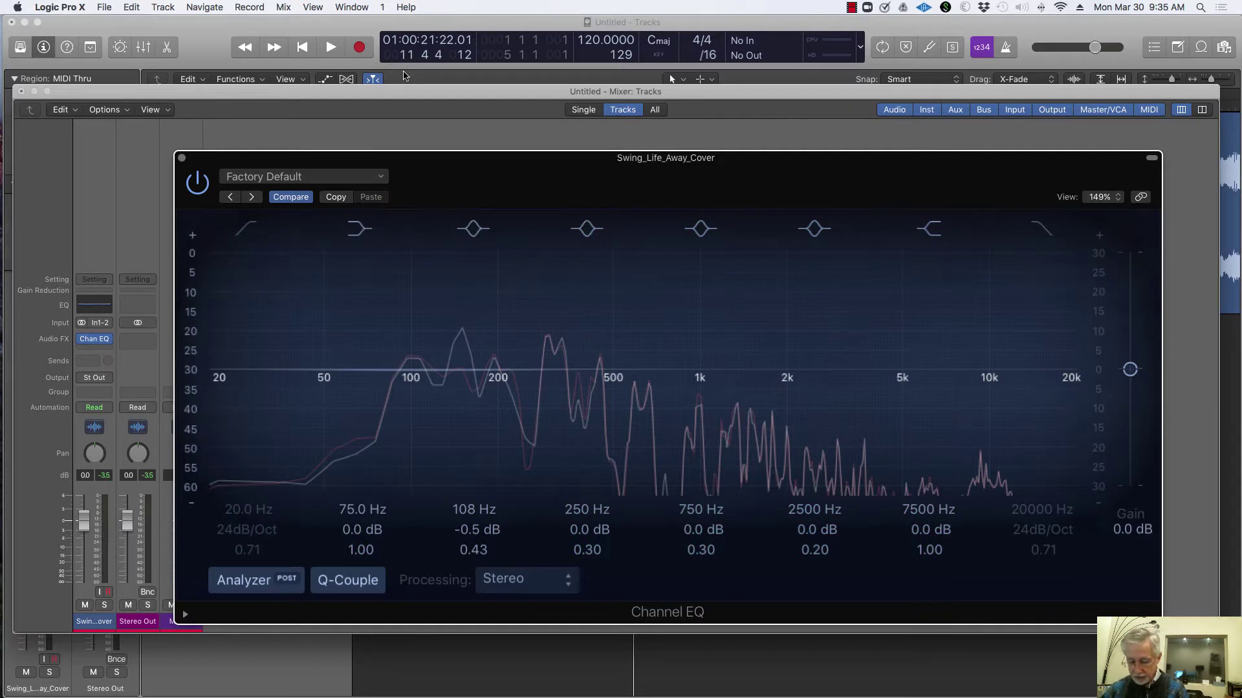
Step: Play from the start while sweeping band 3 to 156 Hz and back to 108 Hz
{"action": "key", "text": "Return"}
{"action": "key", "text": "space"}
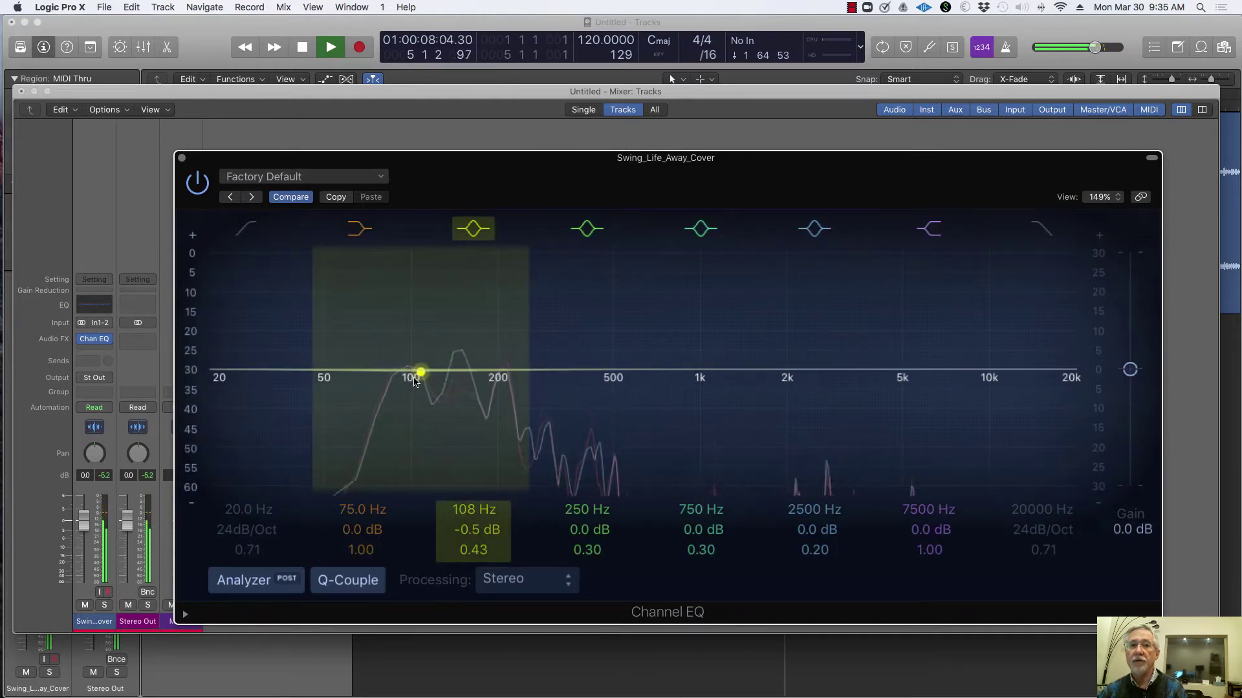
{"action": "left_click", "coordinate": [466, 372]}
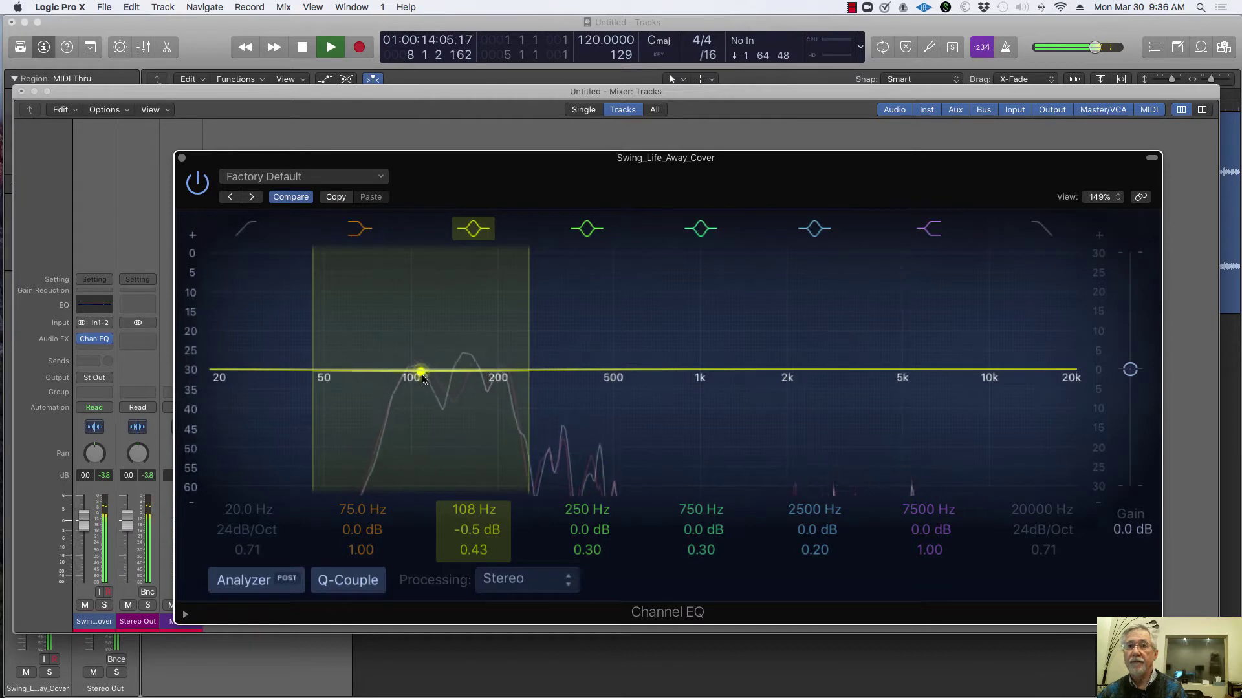
{"action": "left_click_drag", "start_coordinate": [420, 373], "coordinate": [469, 375]}
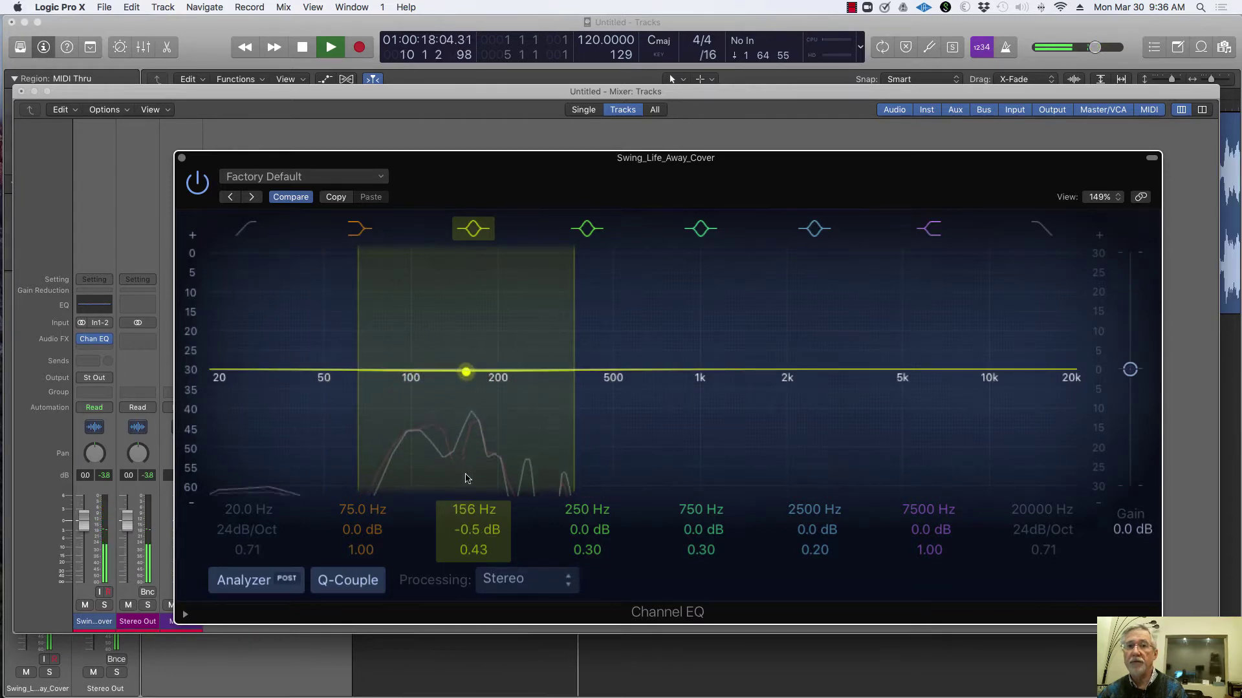
{"action": "left_click", "coordinate": [464, 372]}
{"action": "left_click_drag", "start_coordinate": [464, 374], "coordinate": [421, 373]}
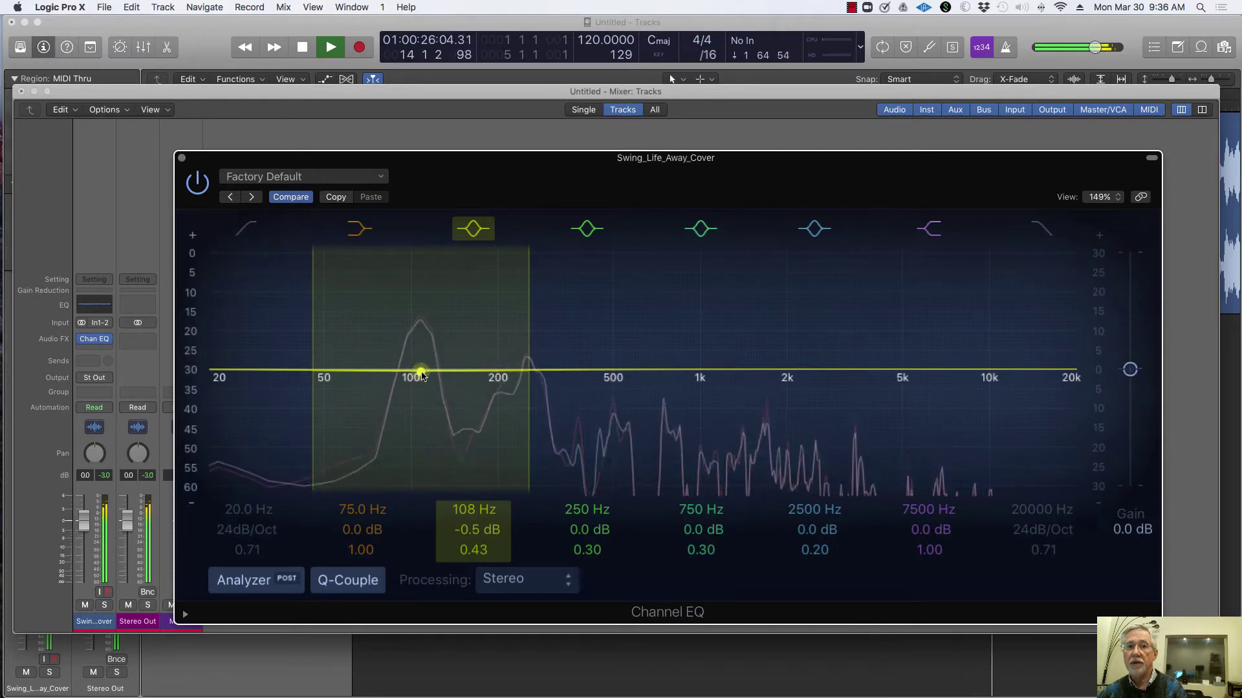
{"action": "key", "text": "space"}
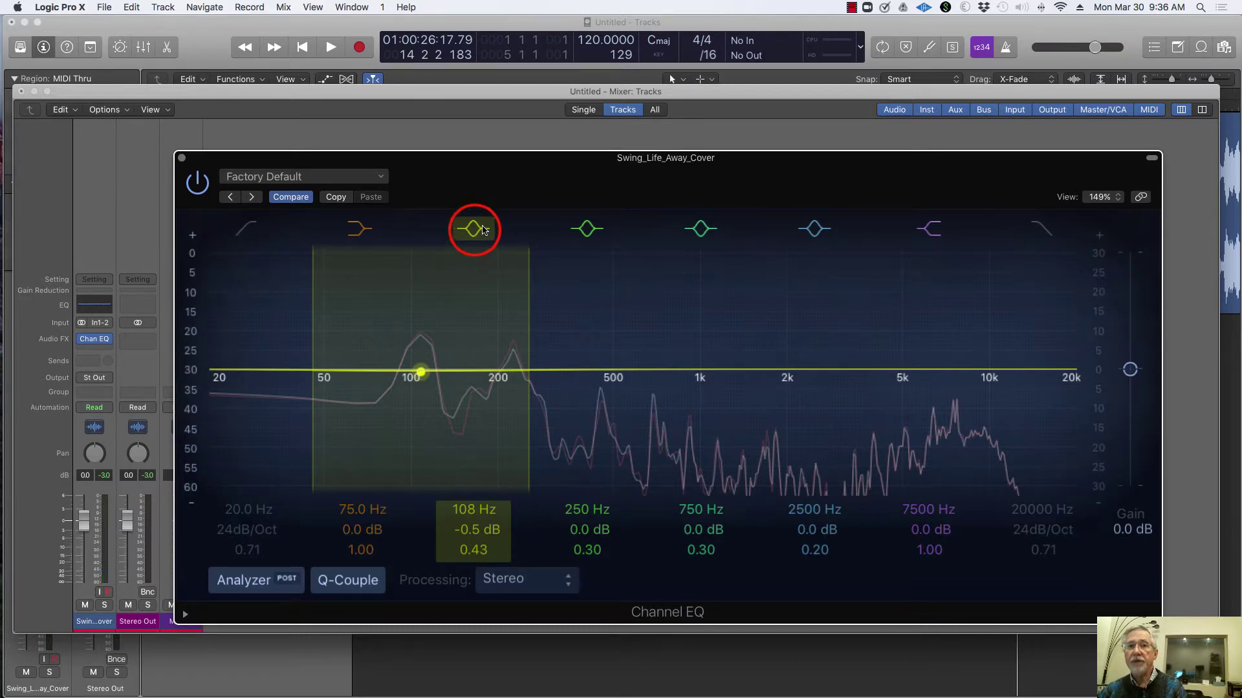
Step: Toggle the 108 Hz band off and back on, then narrow its Q sharply
{"action": "left_click", "coordinate": [473, 228]}
{"action": "left_click", "coordinate": [414, 377]}
{"action": "left_click", "coordinate": [473, 229]}
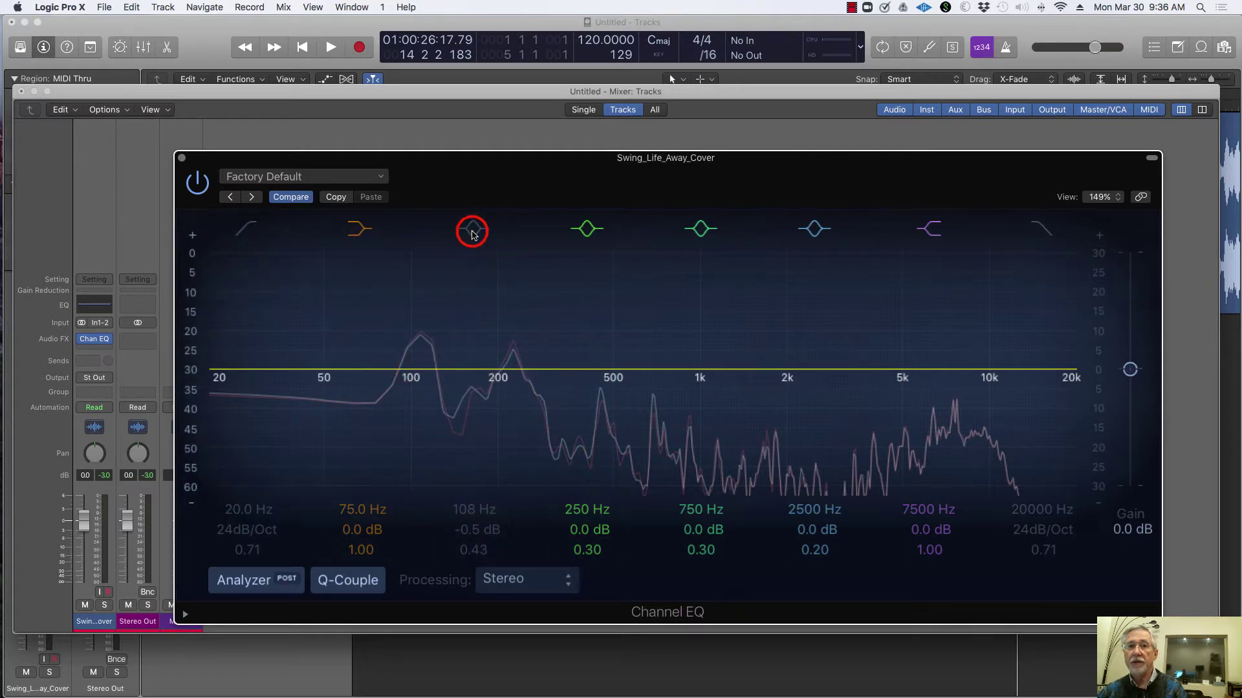
{"action": "left_click", "coordinate": [473, 228]}
{"action": "left_click", "coordinate": [477, 550]}
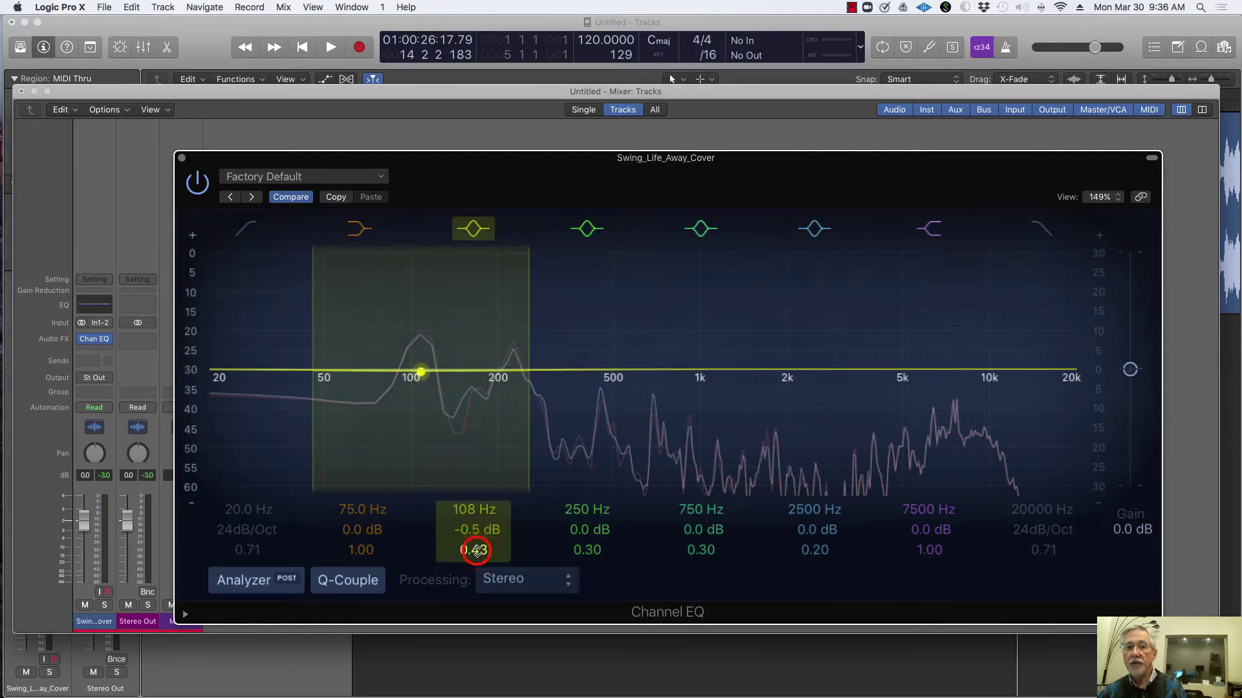
{"action": "mouse_move", "coordinate": [477, 549]}
{"action": "left_mouse_down"}
{"action": "mouse_move", "coordinate": [477, 465]}
{"action": "mouse_move", "coordinate": [444, 568]}
{"action": "left_mouse_up"}
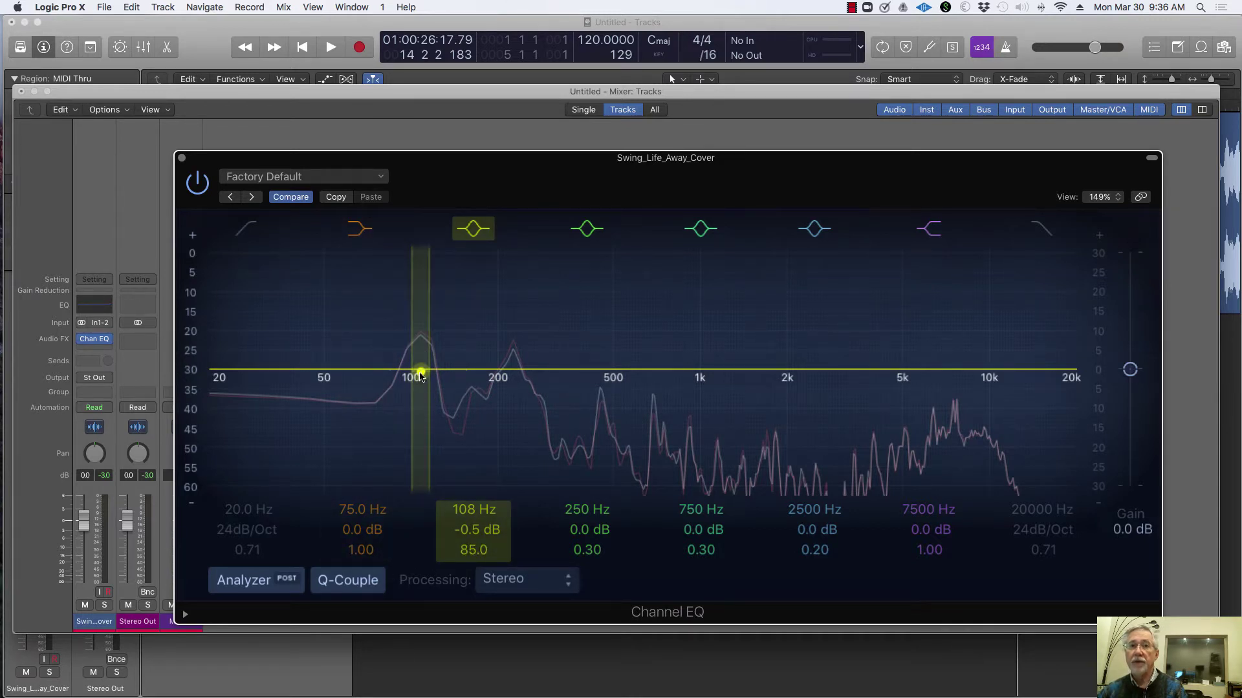
Step: Boost the narrow band to +19.5 dB at 112 Hz and play to hear it
{"action": "left_click_drag", "start_coordinate": [420, 376], "coordinate": [426, 292]}
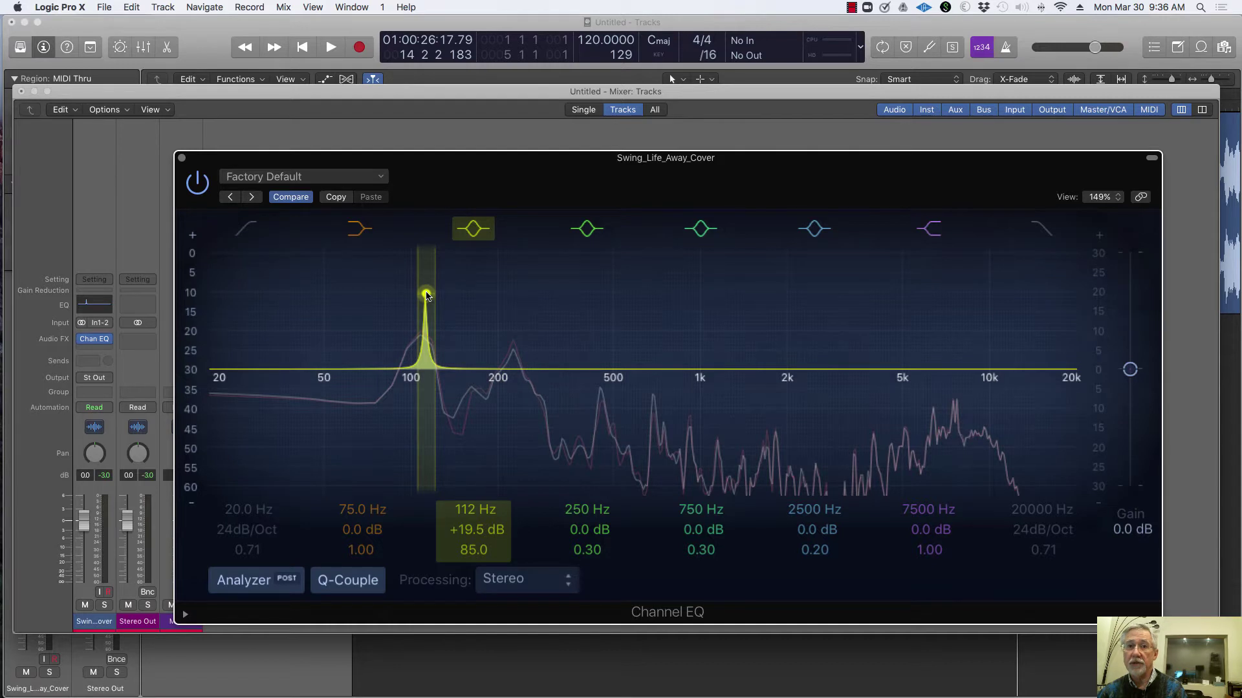
{"action": "key", "text": "space"}
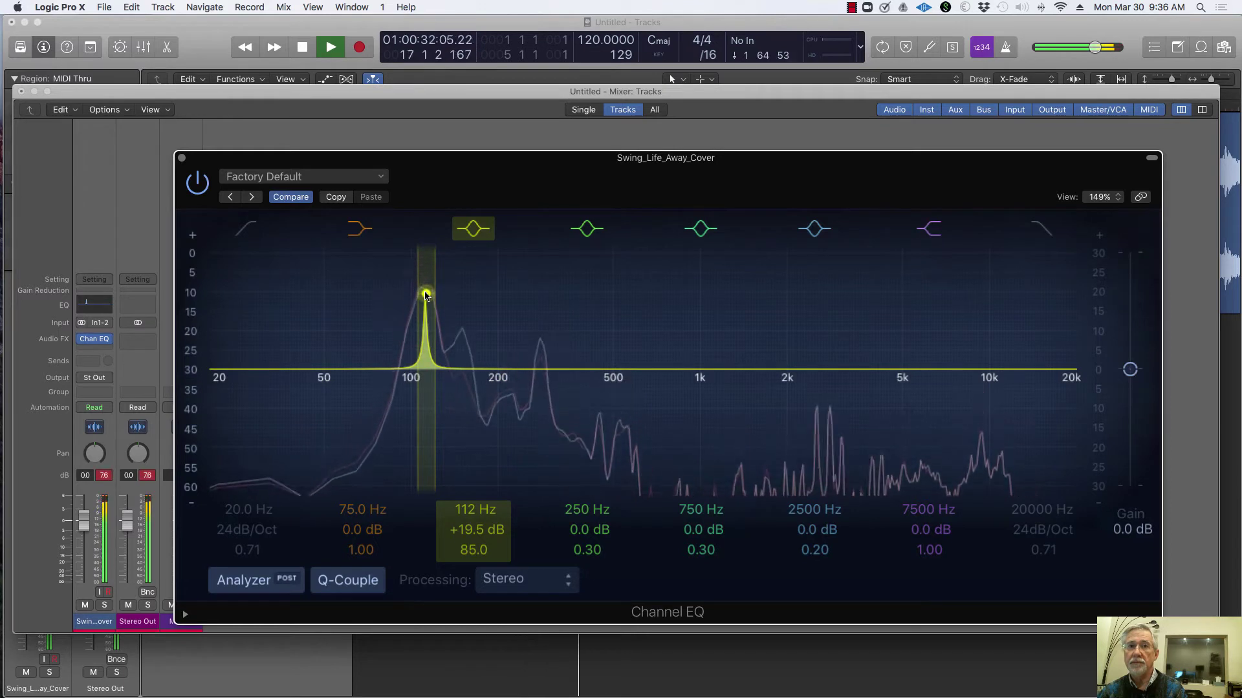
{"action": "key", "text": "space"}
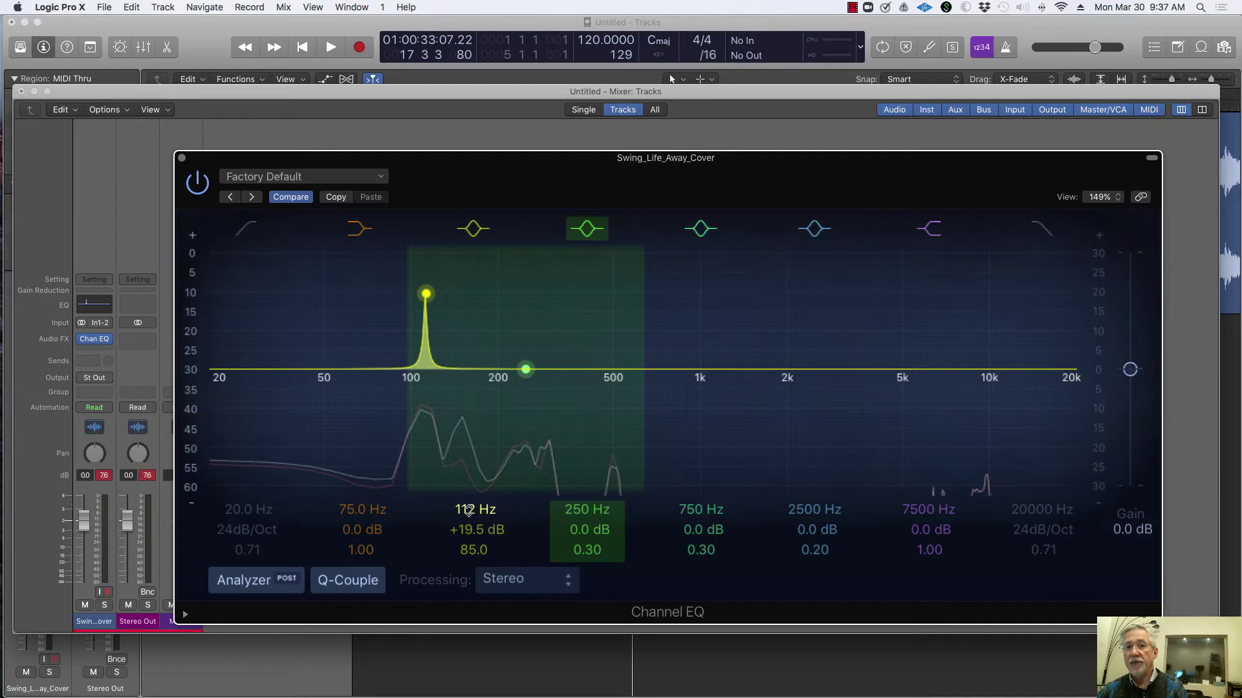
Step: Pull the 112 Hz band down into a -7.0 dB cut
{"action": "left_click_drag", "start_coordinate": [425, 295], "coordinate": [428, 430]}
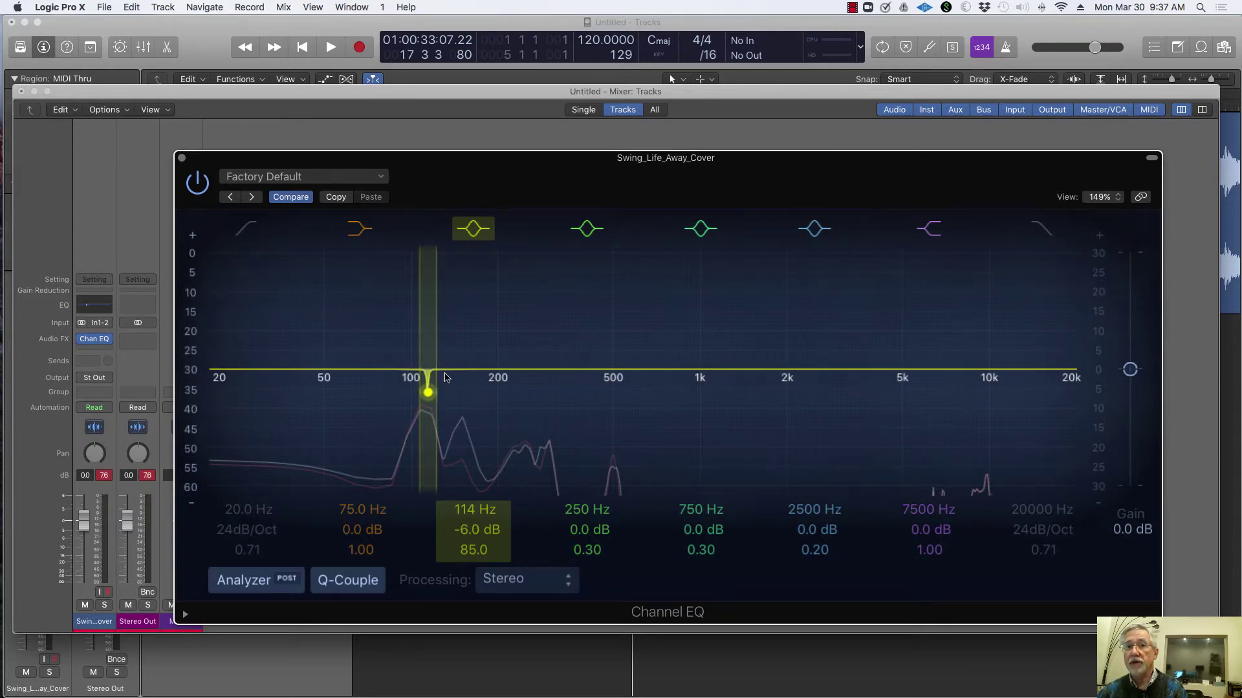
{"action": "left_click_drag", "start_coordinate": [428, 392], "coordinate": [429, 398]}
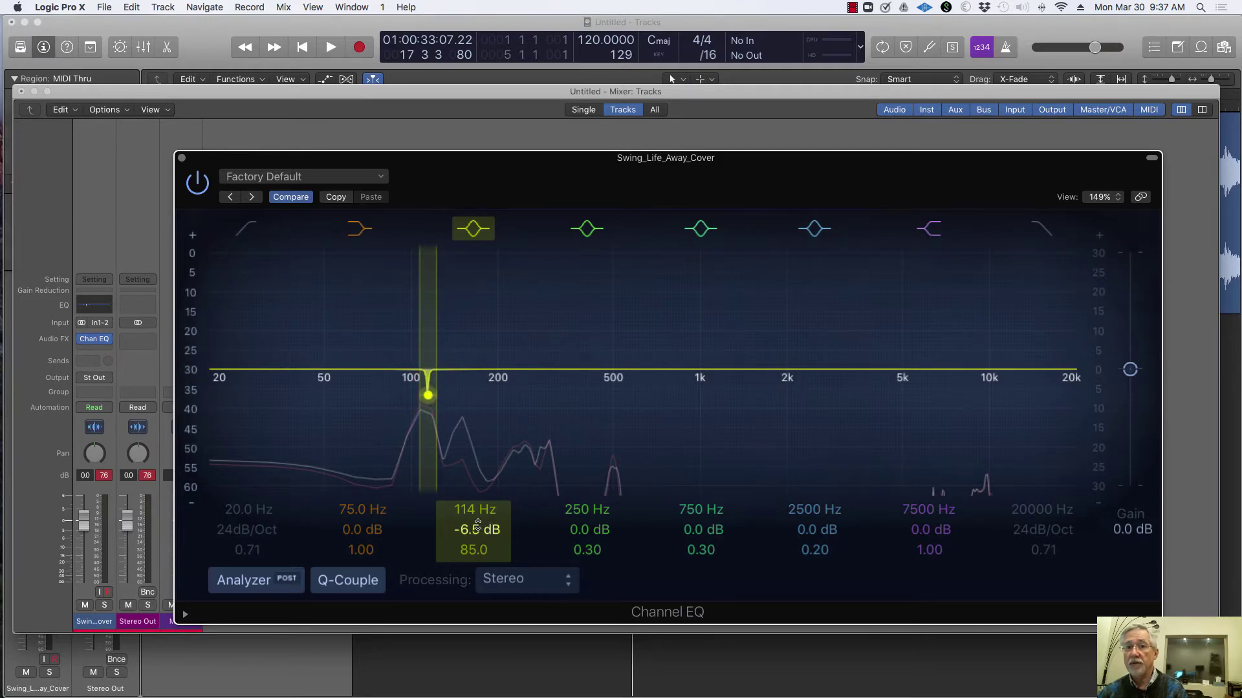
{"action": "left_click_drag", "start_coordinate": [428, 394], "coordinate": [425, 399]}
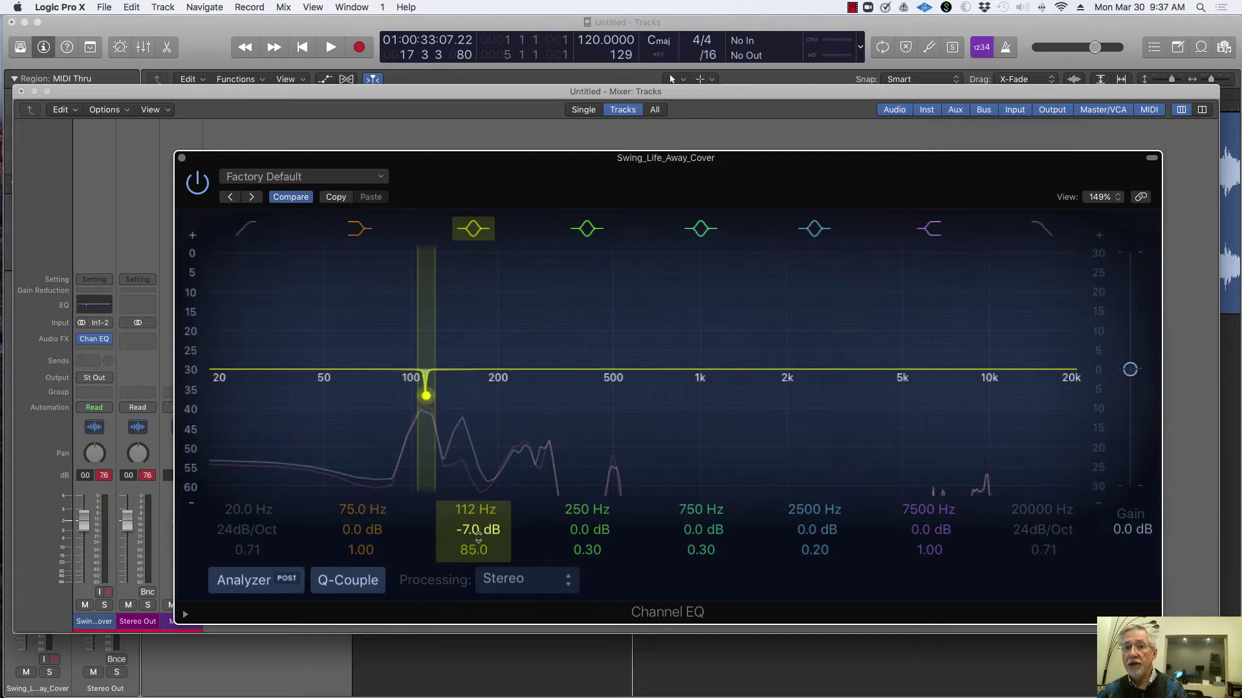
Step: Widen the cut by setting the band's Q to 2.60
{"action": "left_click", "coordinate": [474, 550]}
{"action": "double_click", "coordinate": [475, 549]}
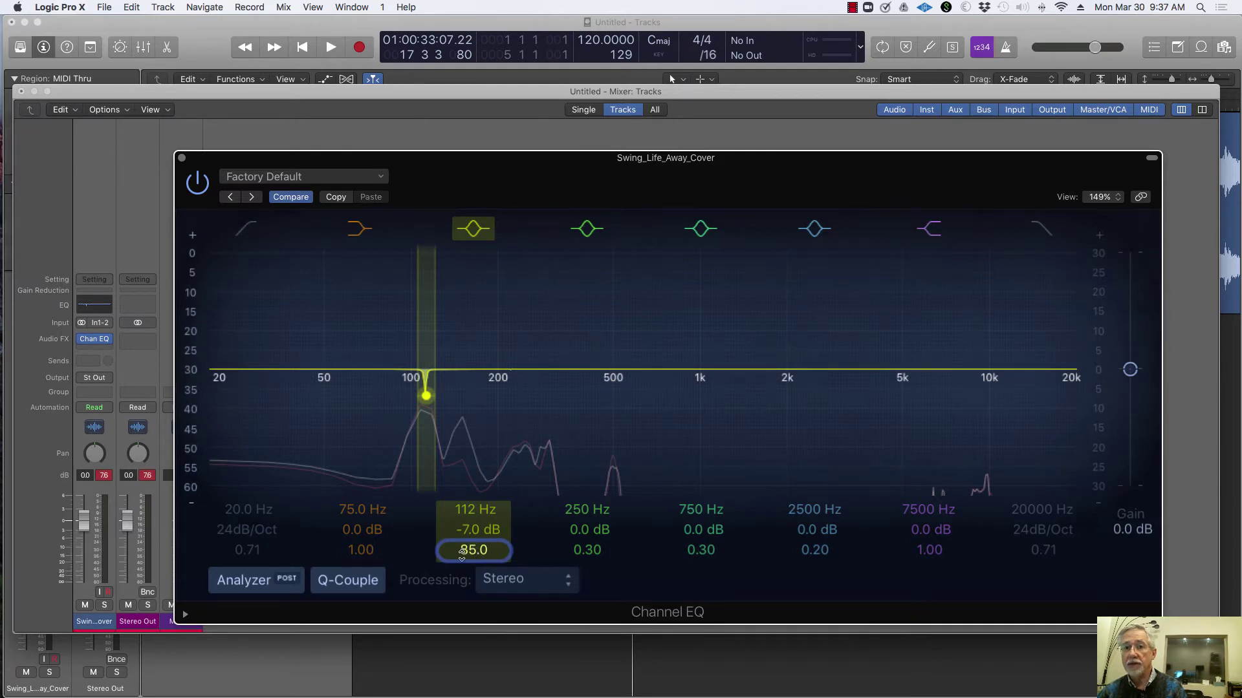
{"action": "type", "text": "52"}
{"action": "key", "text": "Return"}
{"action": "left_click_drag", "start_coordinate": [474, 549], "coordinate": [475, 575]}
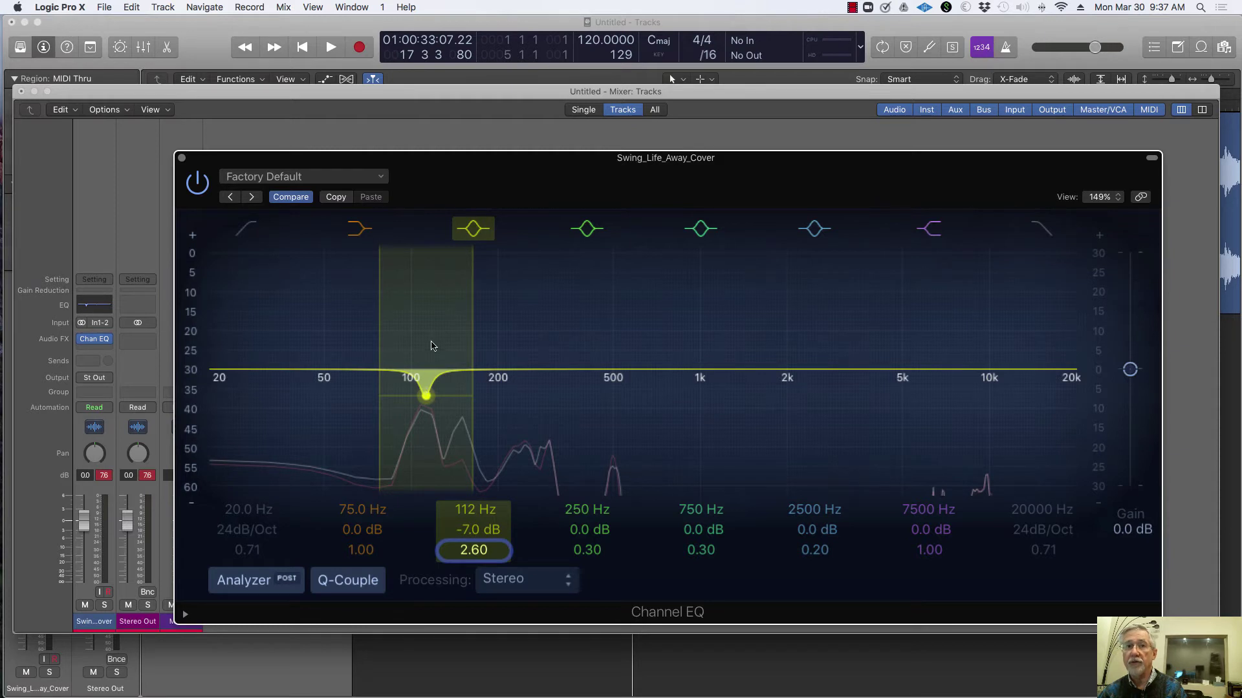
Step: Play the song to hear the 112 Hz cut, then close the Channel EQ window
{"action": "key", "text": "space"}
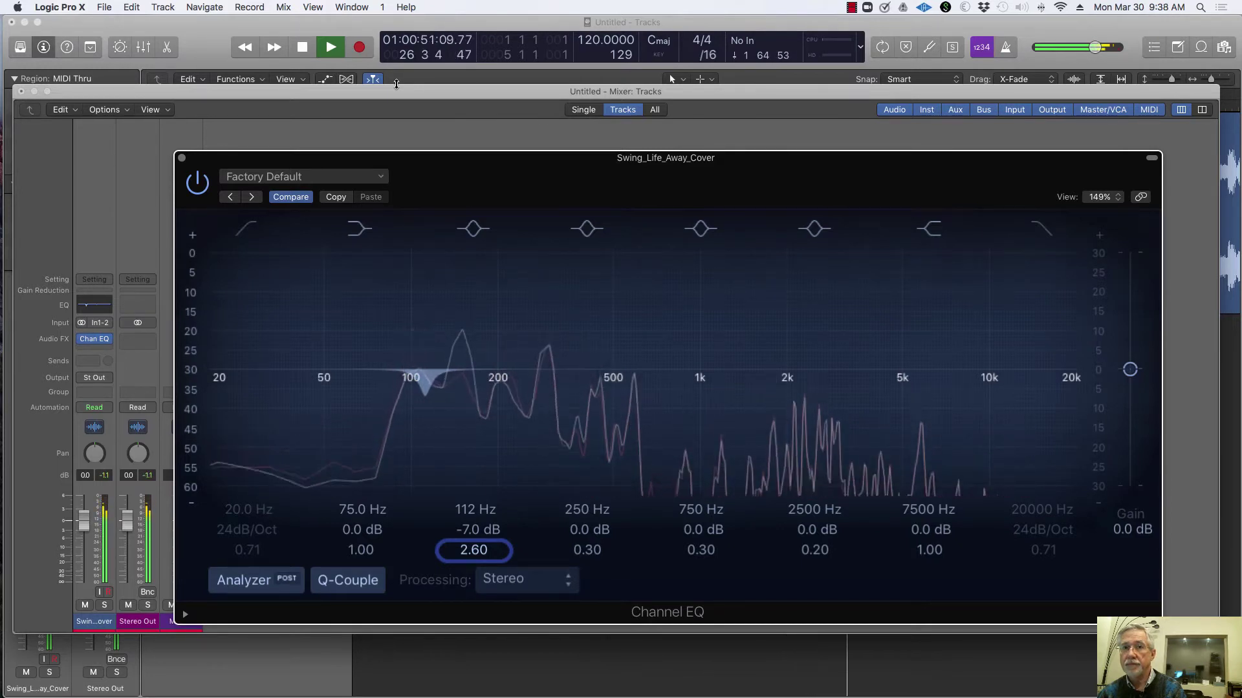
{"action": "key", "text": "space"}
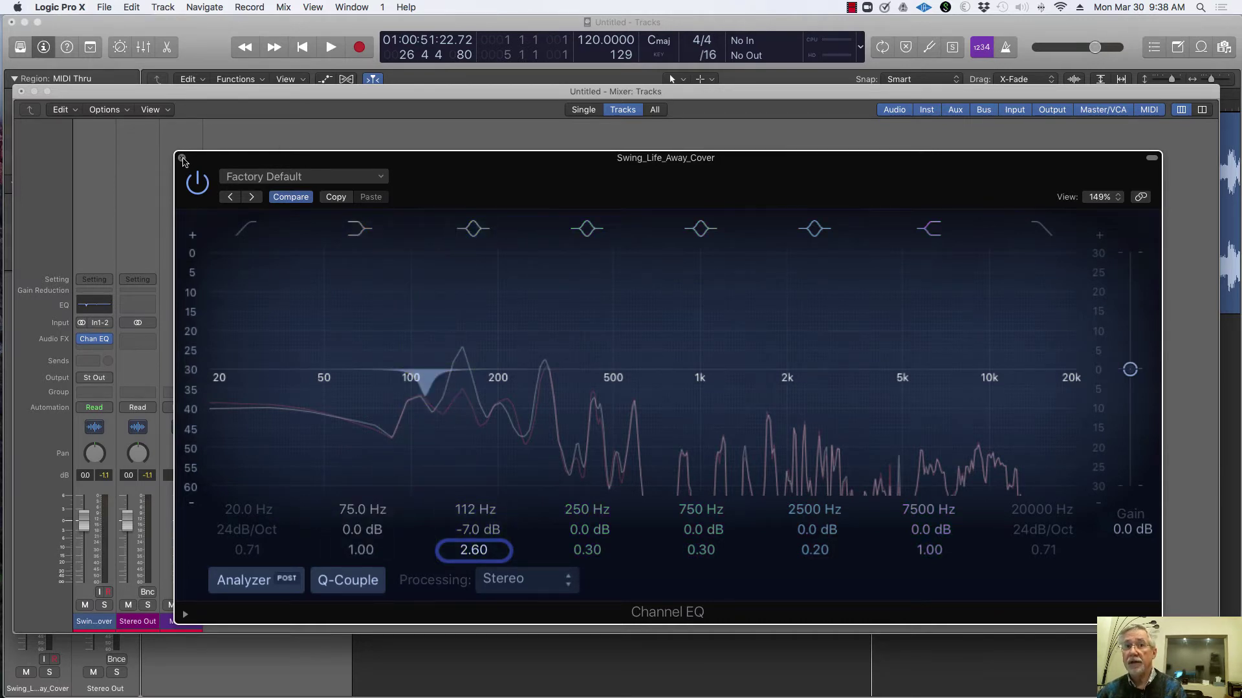
{"action": "left_click", "coordinate": [182, 158]}
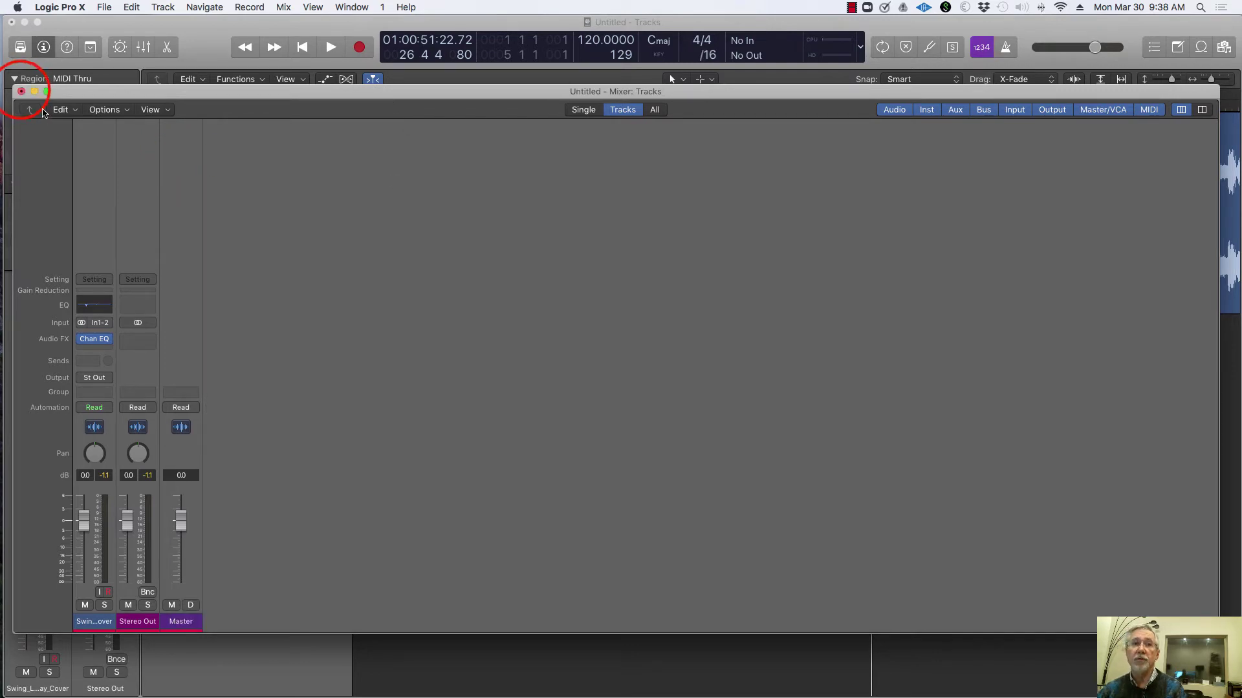
Step: Close the Mixer and play from bar 22, stopping near bar 24
{"action": "left_click", "coordinate": [21, 91]}
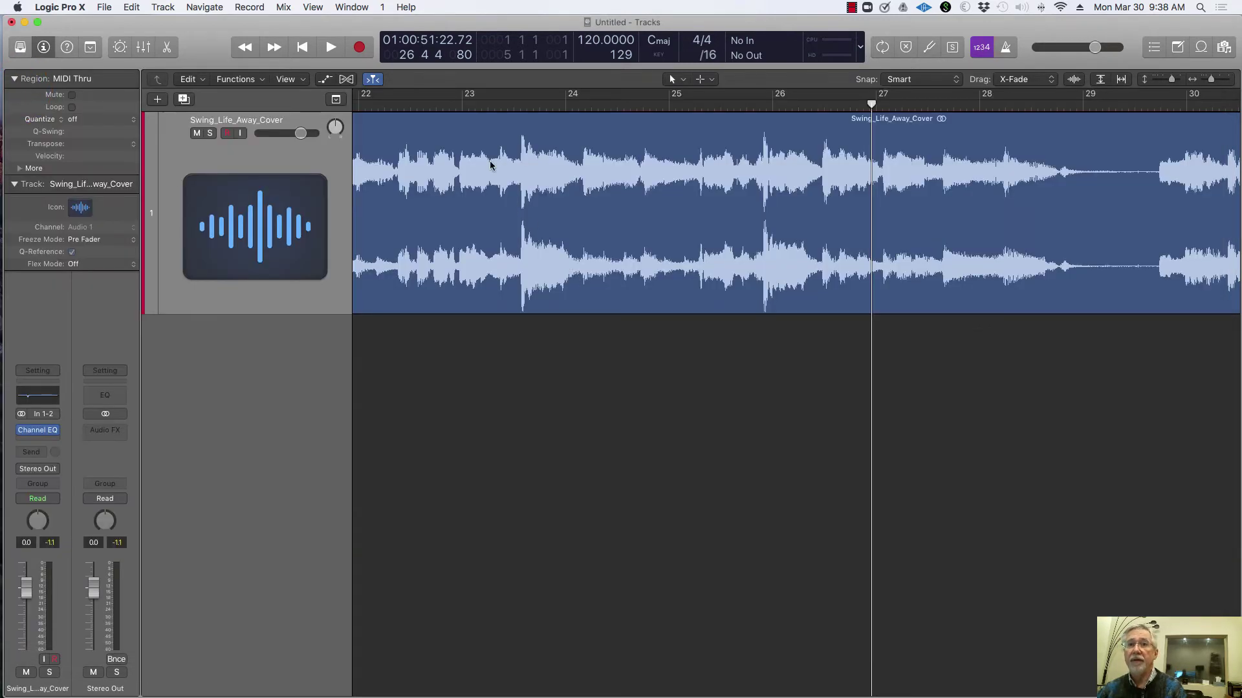
{"action": "left_click", "coordinate": [364, 107]}
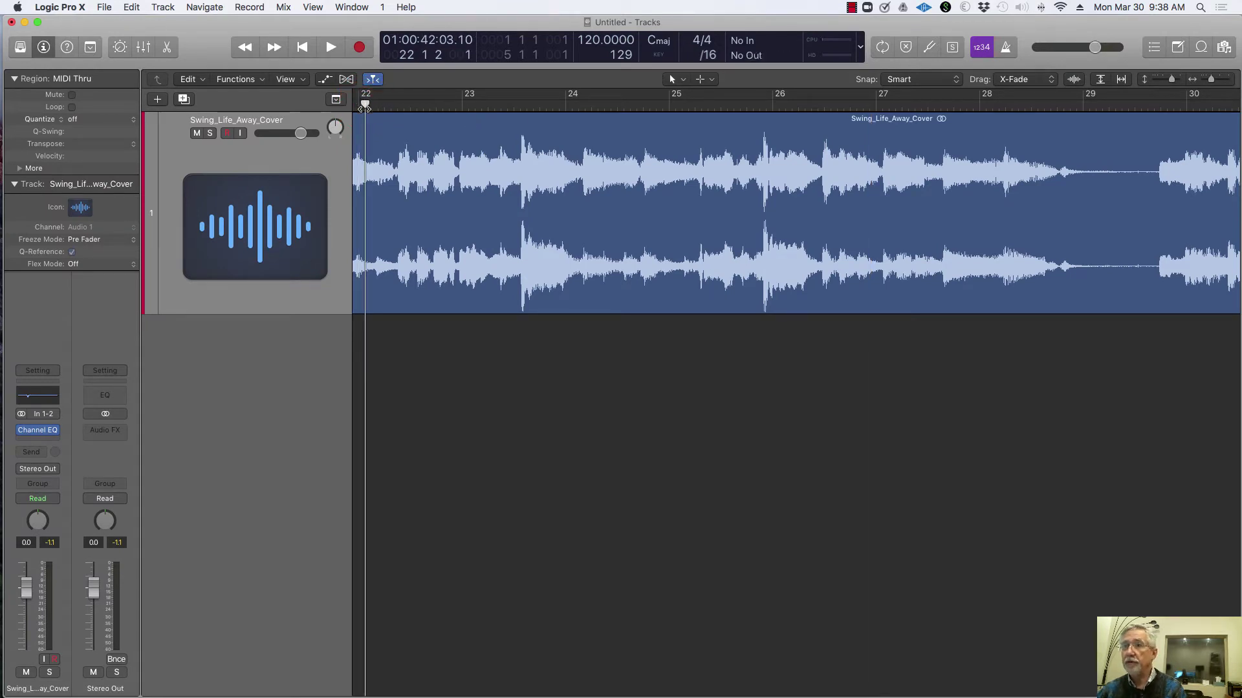
{"action": "key", "text": "space"}
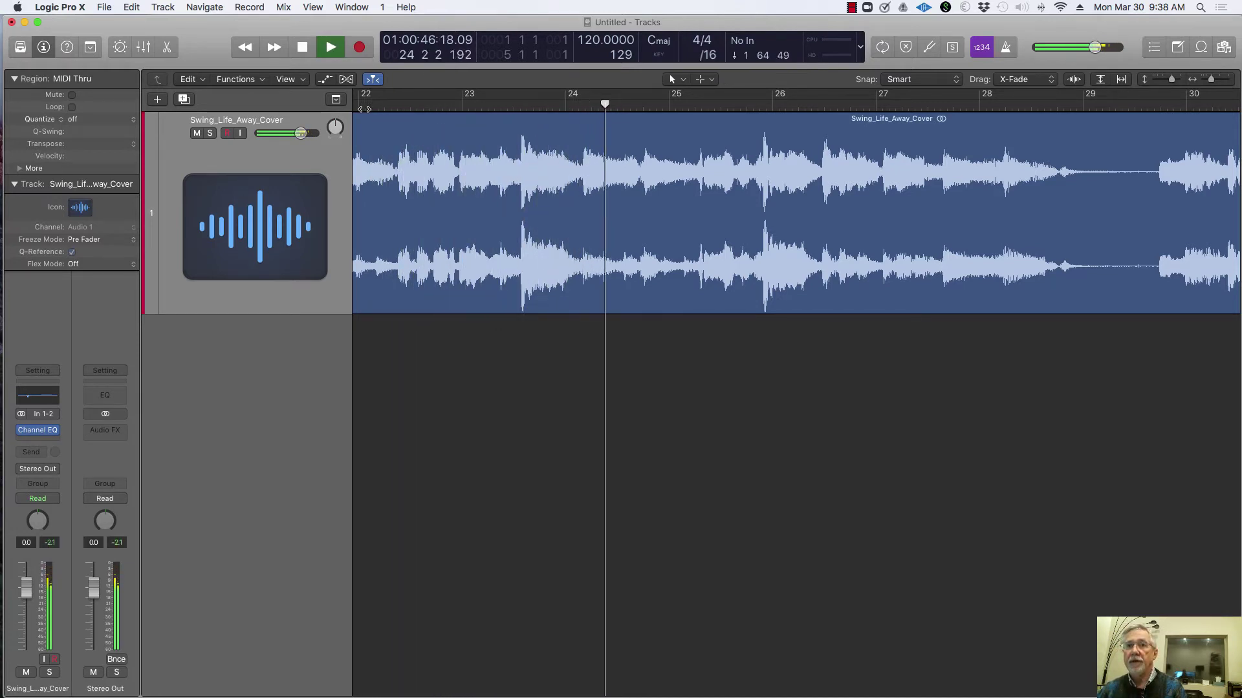
{"action": "key", "text": "space"}
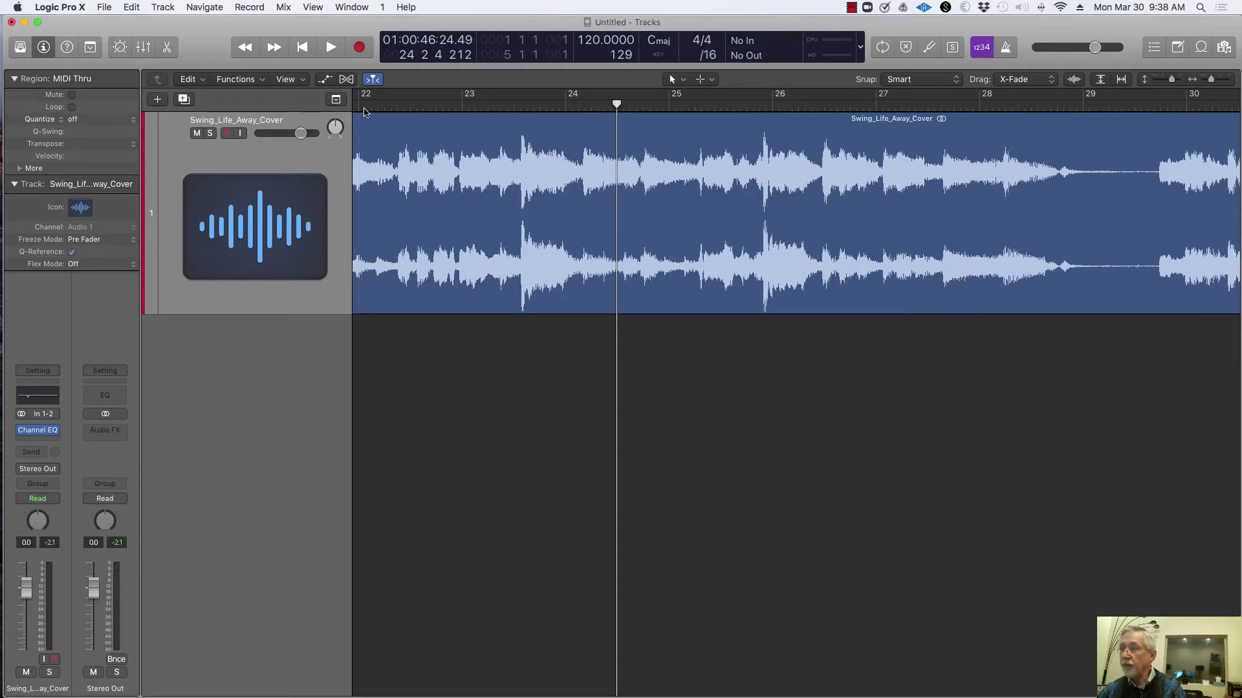
Step: Insert iZotope Ozone 7 (Stereo) into the Stereo Out channel's Audio FX slot
{"action": "key", "text": "super+2"}
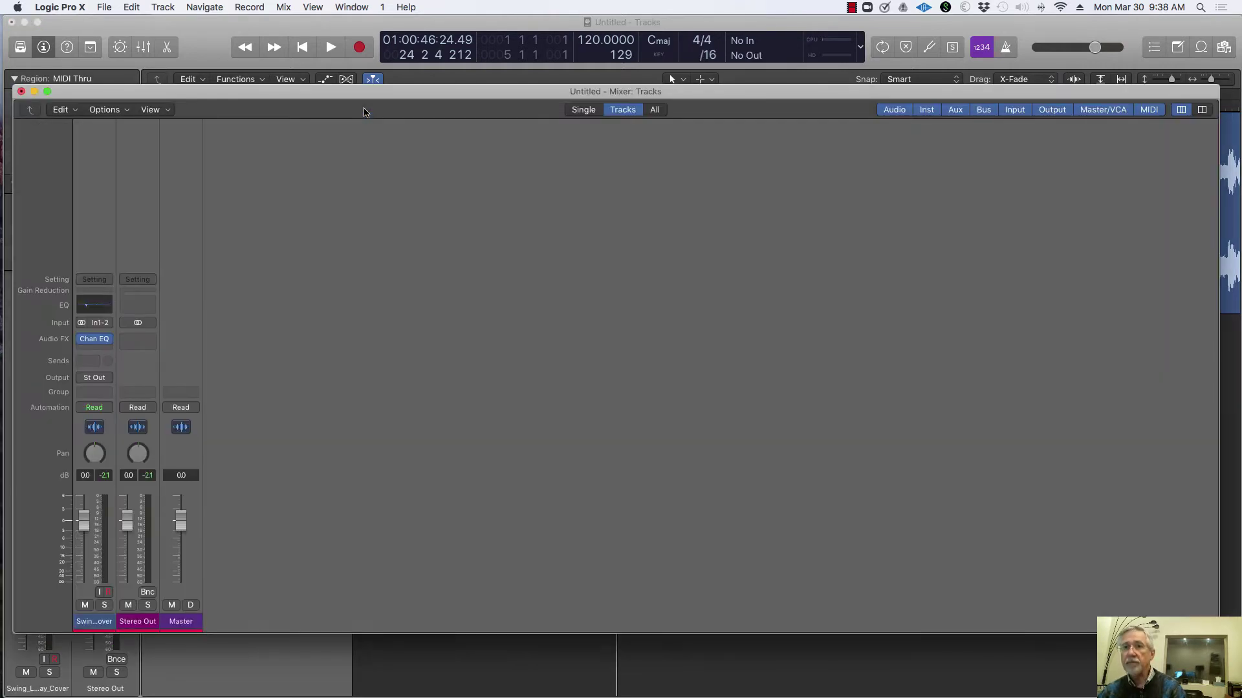
{"action": "left_click", "coordinate": [139, 621]}
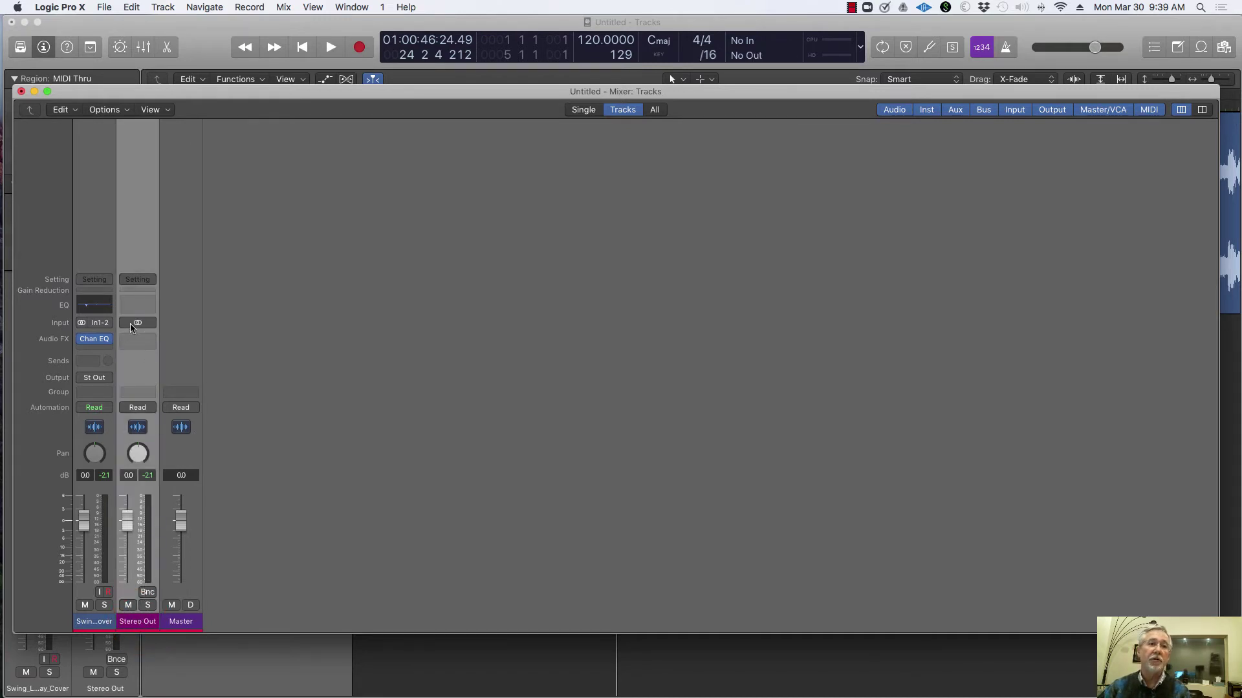
{"action": "left_click", "coordinate": [147, 341]}
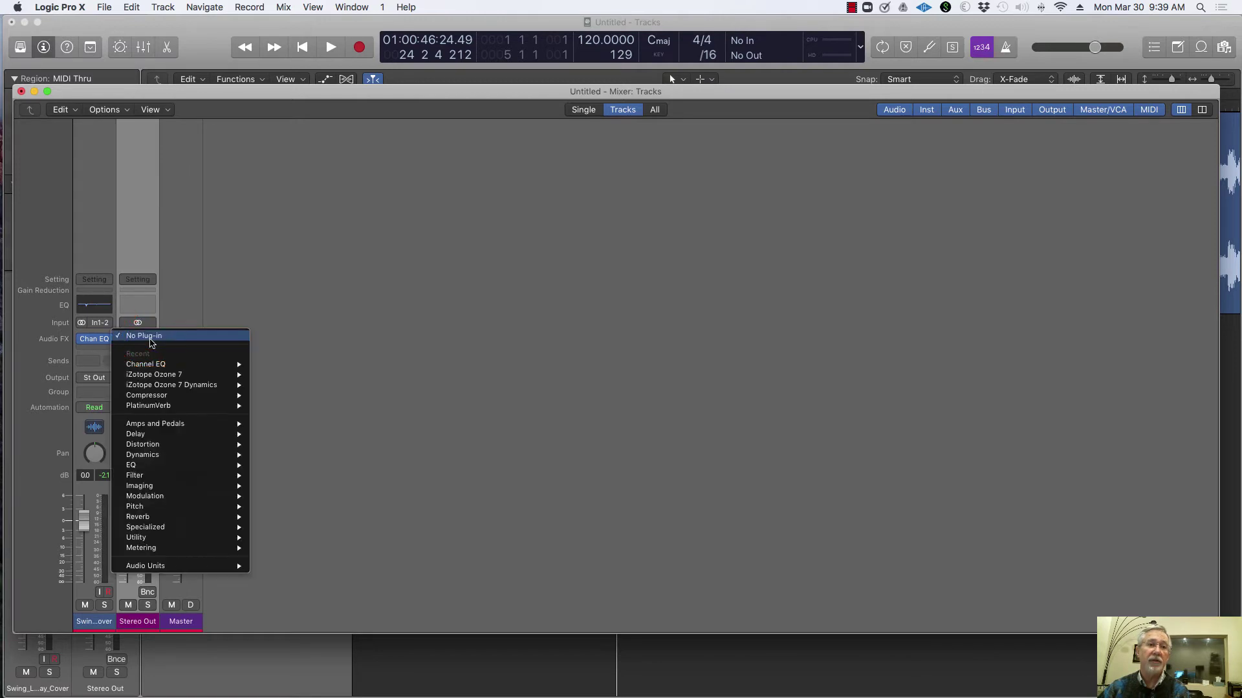
{"action": "mouse_move", "coordinate": [155, 375]}
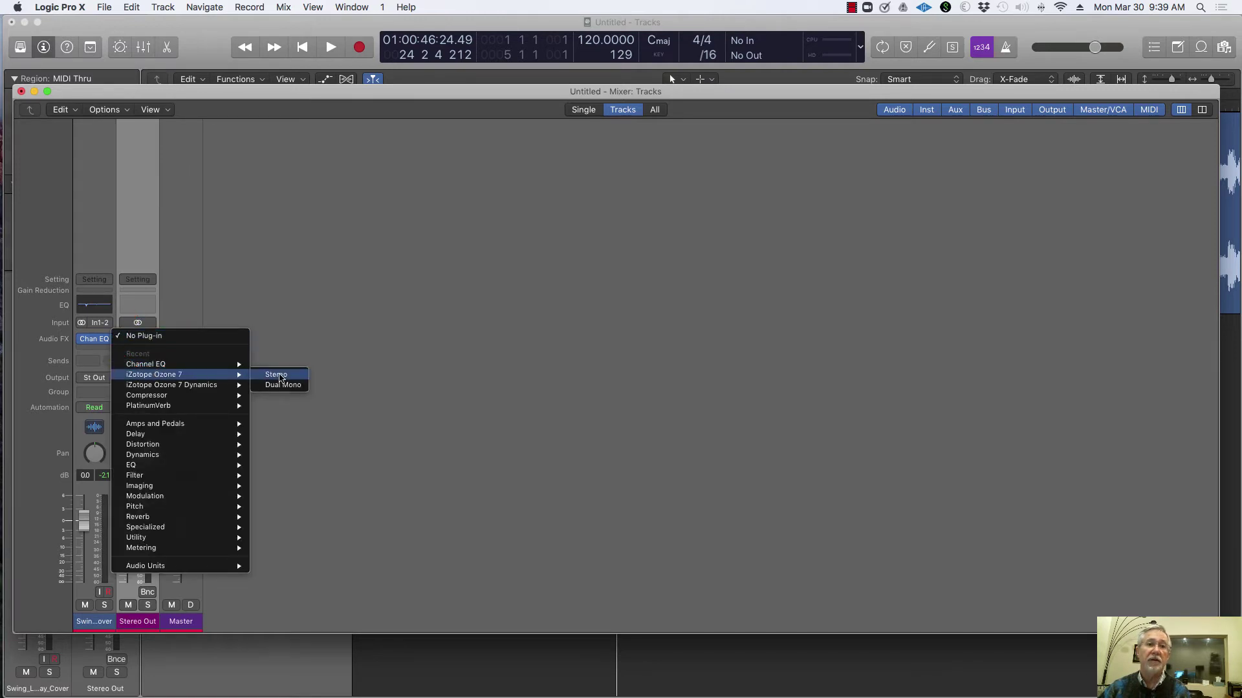
{"action": "left_click", "coordinate": [280, 376]}
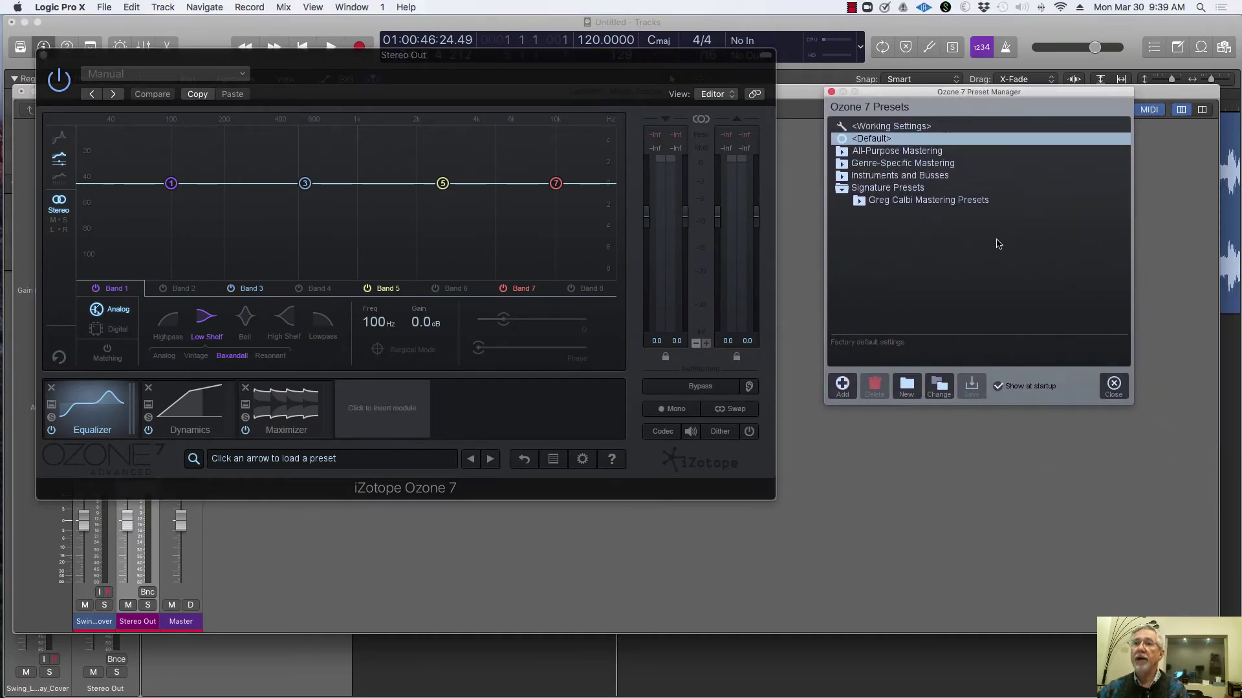
Step: Browse the Ozone 7 preset folders, then expand All-Purpose Mastering to list its presets
{"action": "left_click", "coordinate": [1013, 155]}
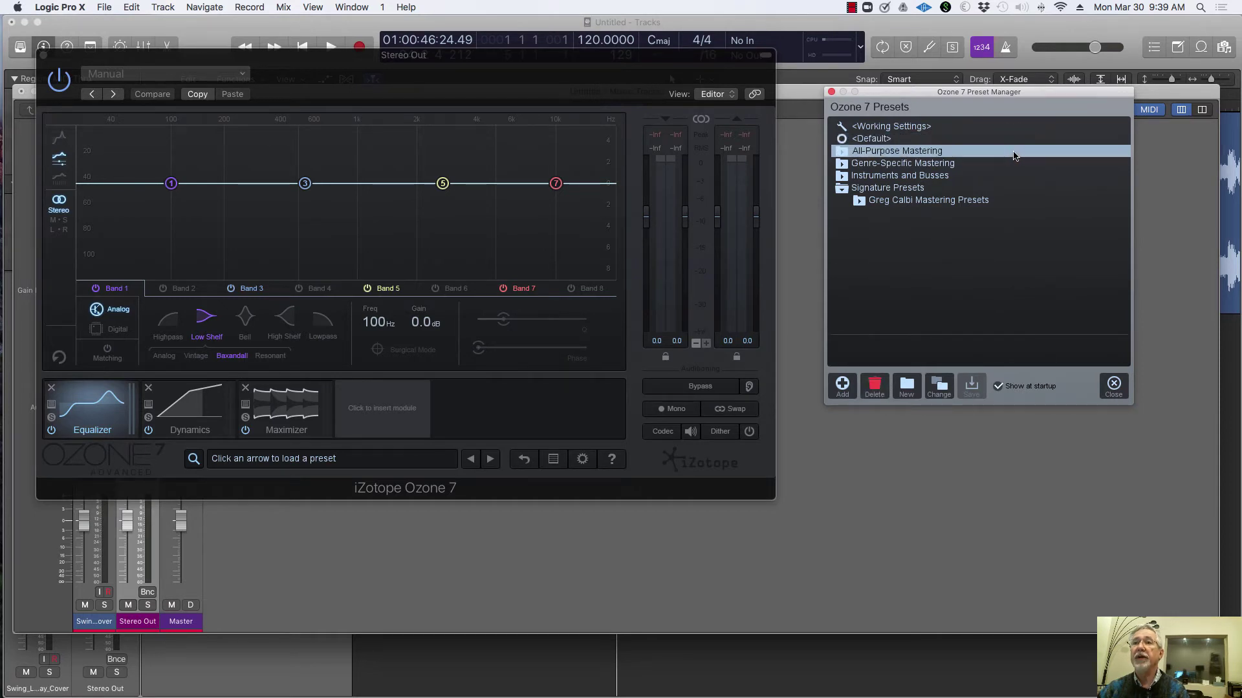
{"action": "left_click", "coordinate": [1009, 166]}
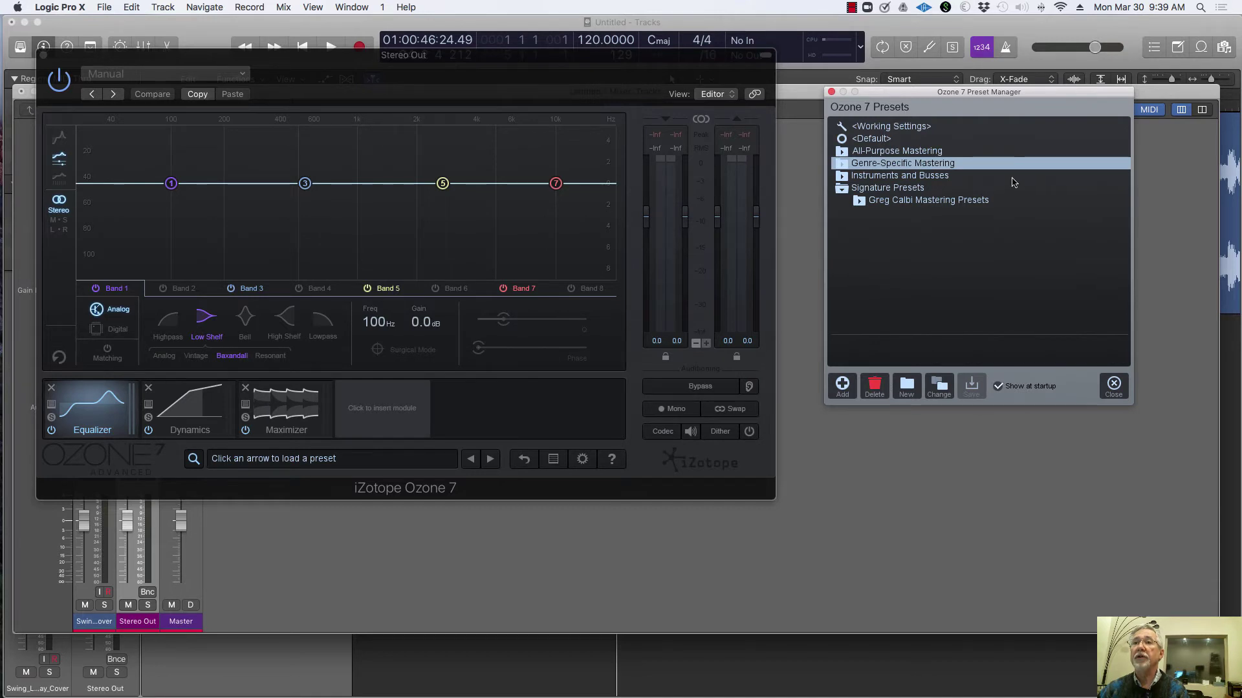
{"action": "left_click", "coordinate": [1012, 179]}
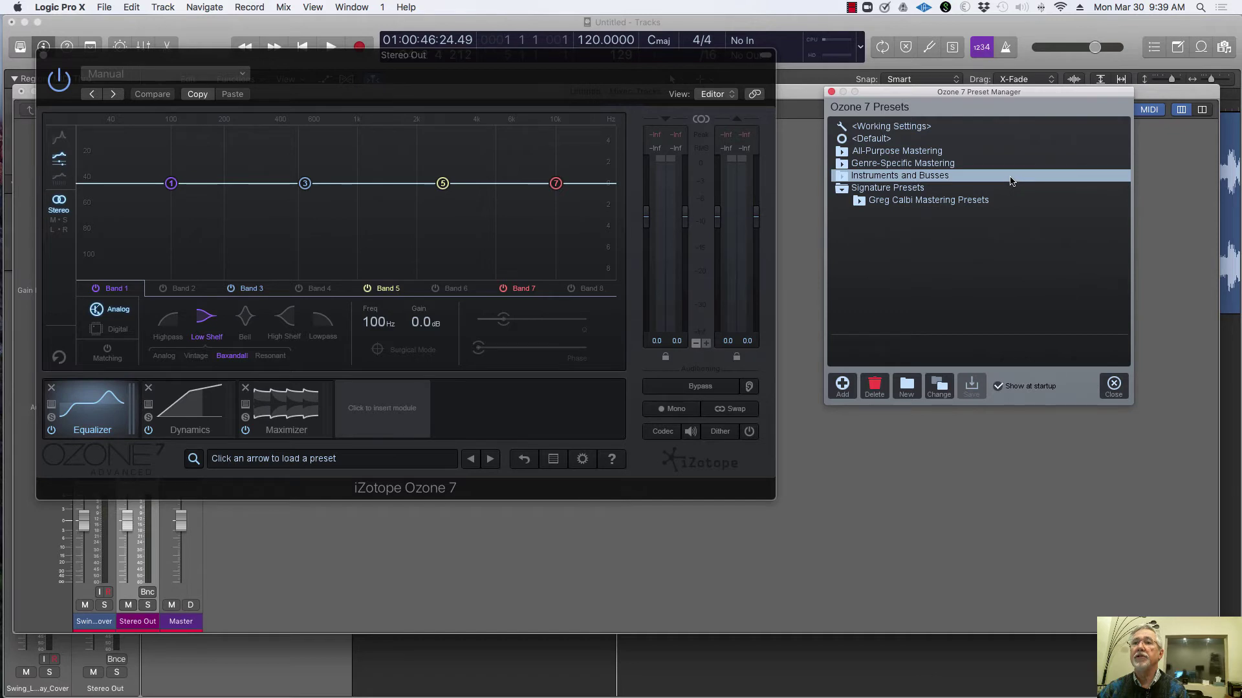
{"action": "left_click", "coordinate": [1014, 188]}
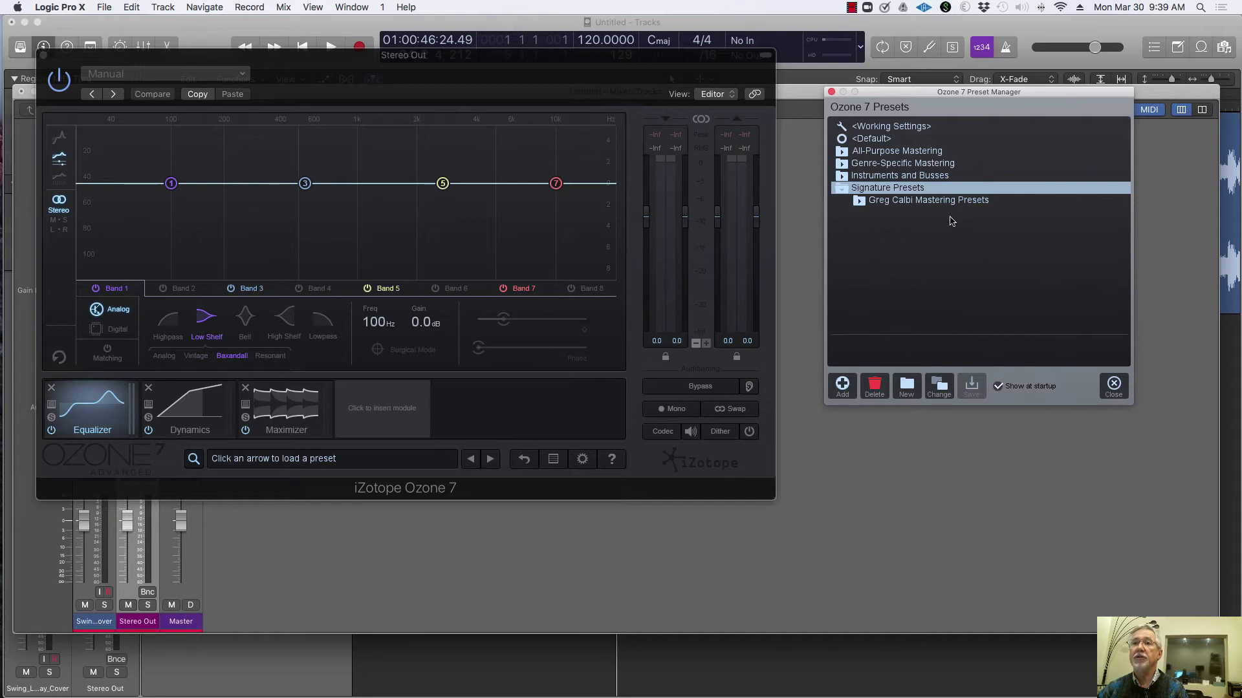
{"action": "left_click", "coordinate": [864, 157]}
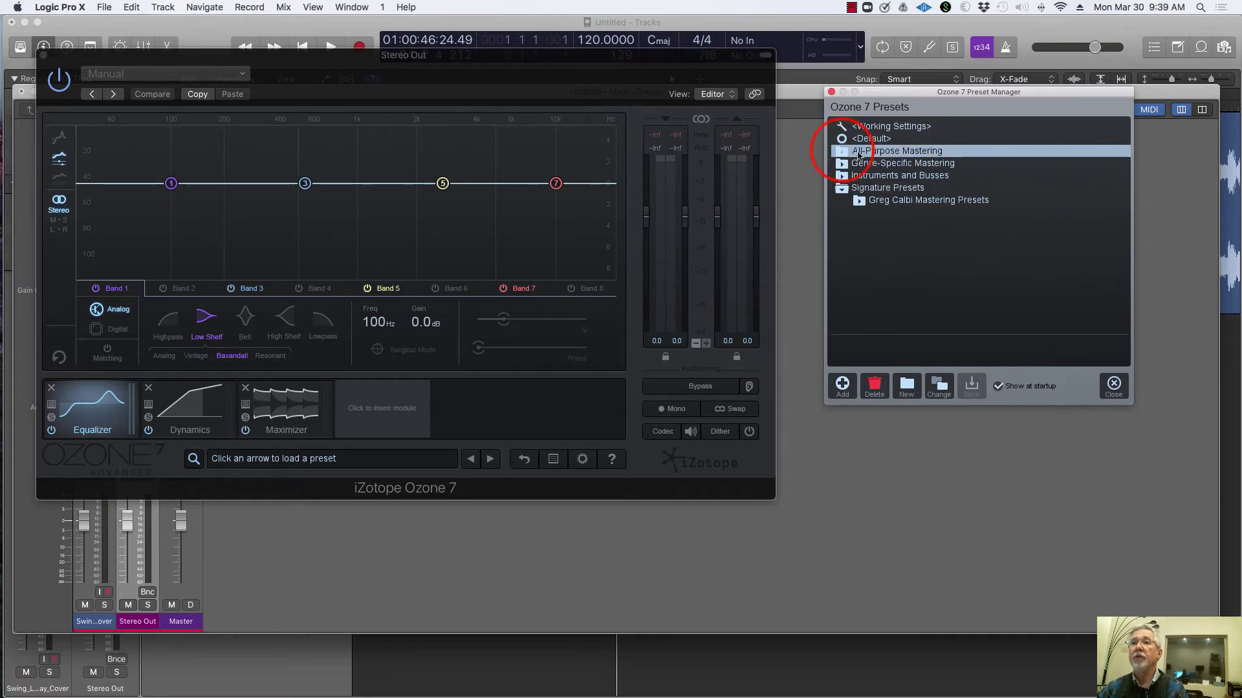
{"action": "left_click", "coordinate": [843, 153]}
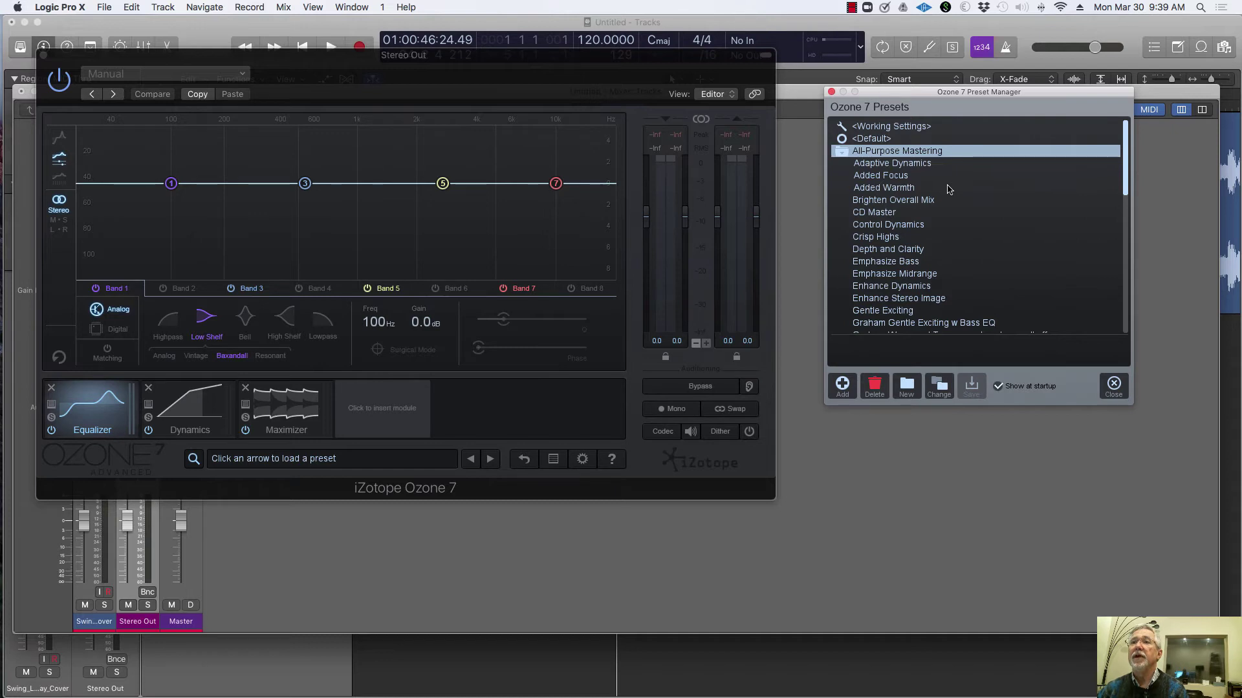
Step: Audition the Adaptive Dynamics, Added Focus, Added Warmth, Brighten Overall Mix and CD Master presets in turn
{"action": "left_click", "coordinate": [961, 164]}
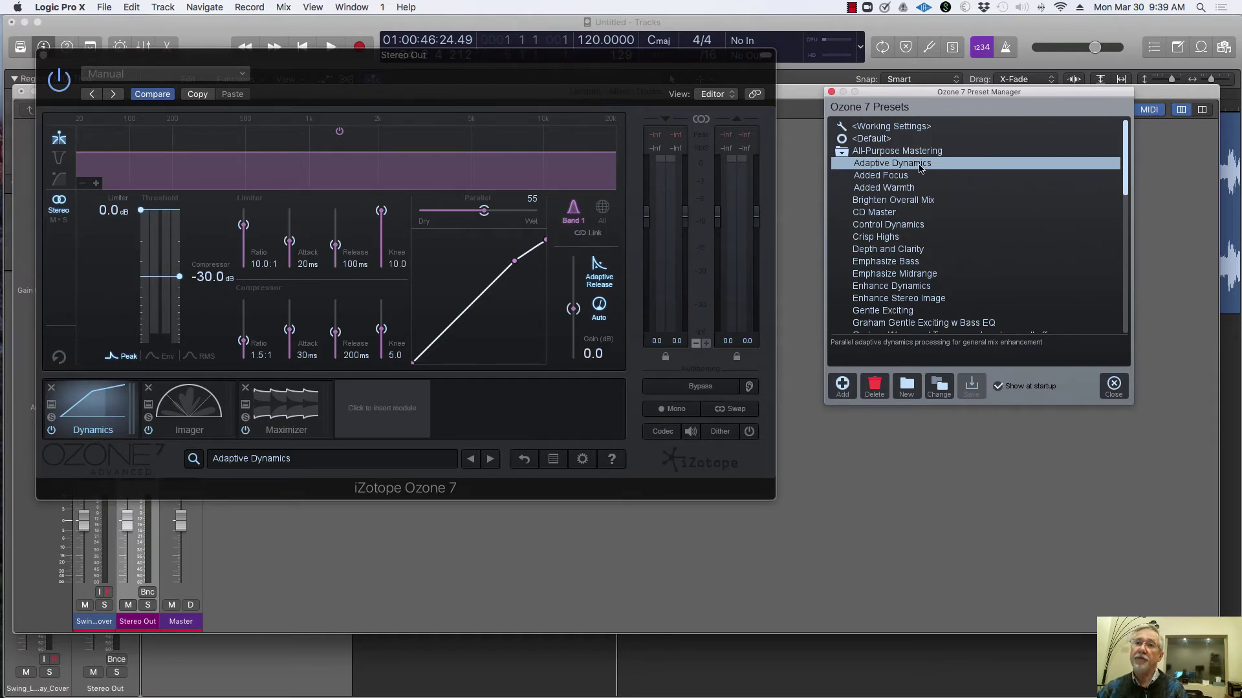
{"action": "left_click", "coordinate": [967, 178]}
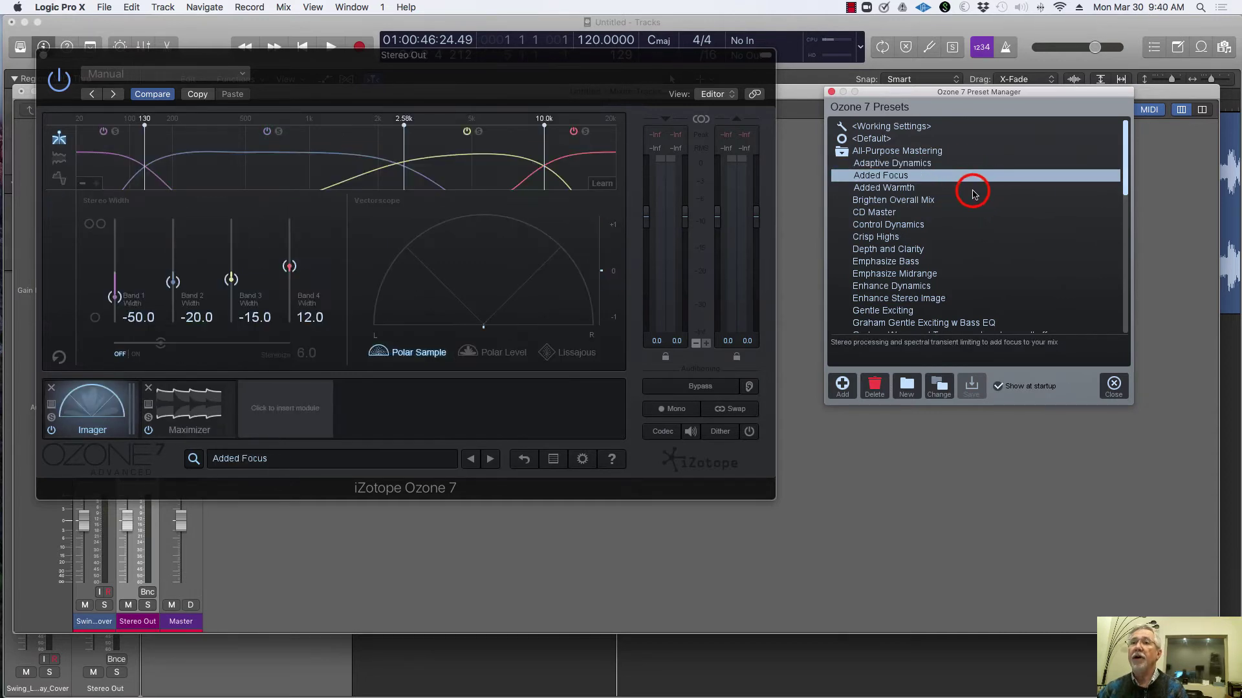
{"action": "left_click", "coordinate": [973, 192]}
{"action": "left_click", "coordinate": [978, 205]}
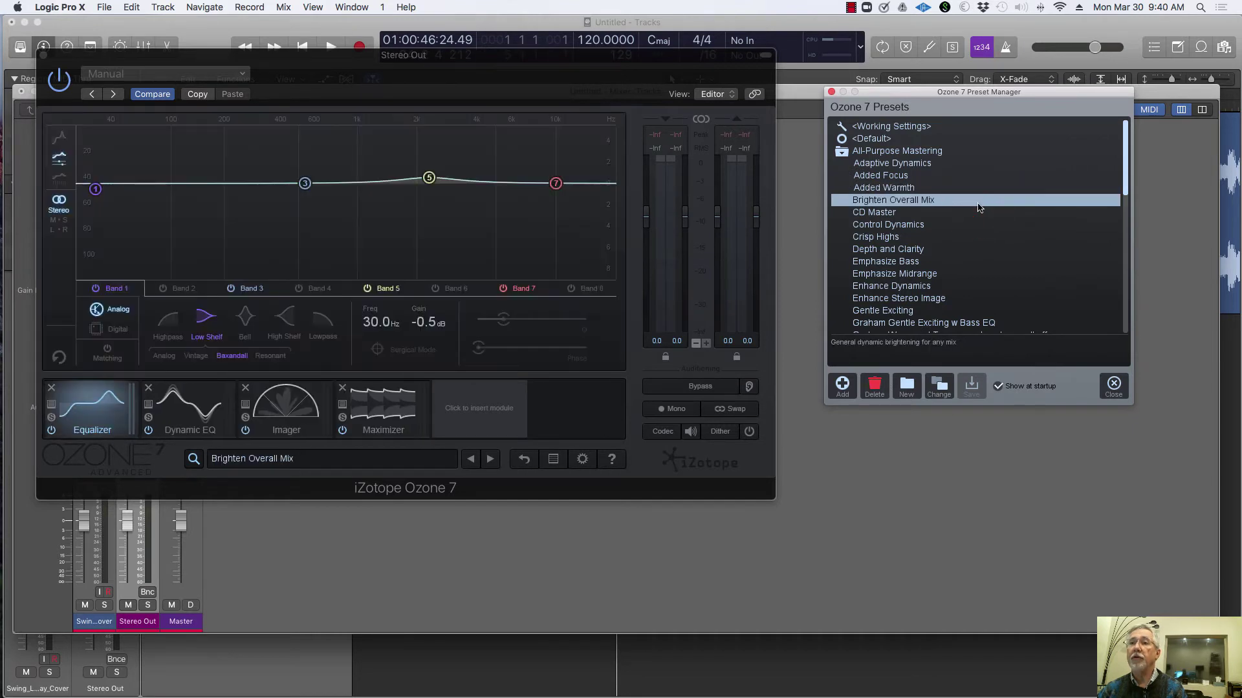
{"action": "left_click", "coordinate": [978, 214]}
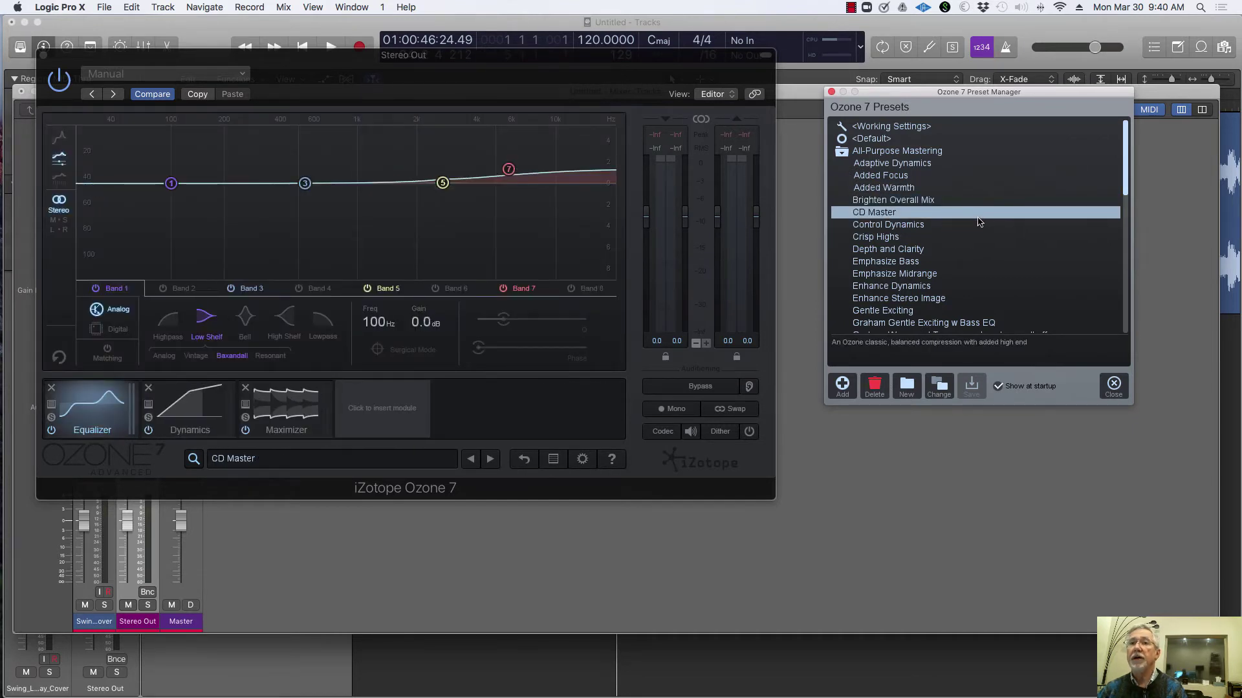
Step: Audition Control Dynamics, Crisp Highs, Depth and Clarity, then leave Emphasize Bass loaded
{"action": "left_click", "coordinate": [982, 229]}
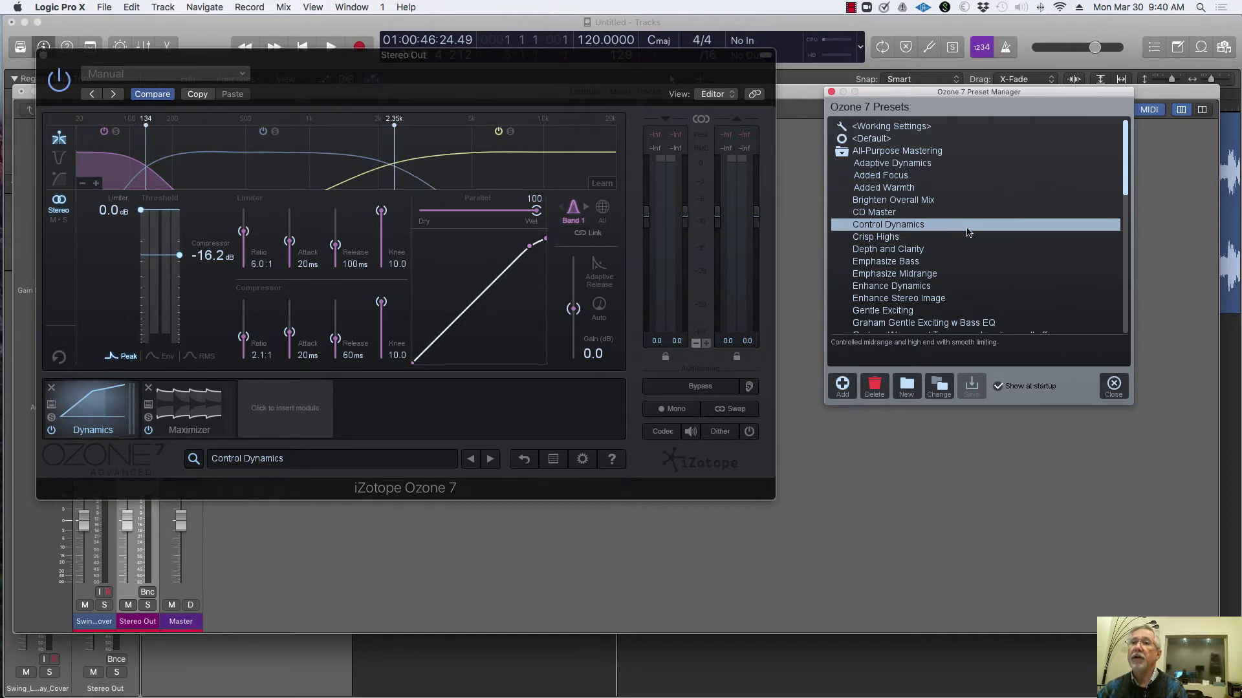
{"action": "left_click", "coordinate": [952, 237]}
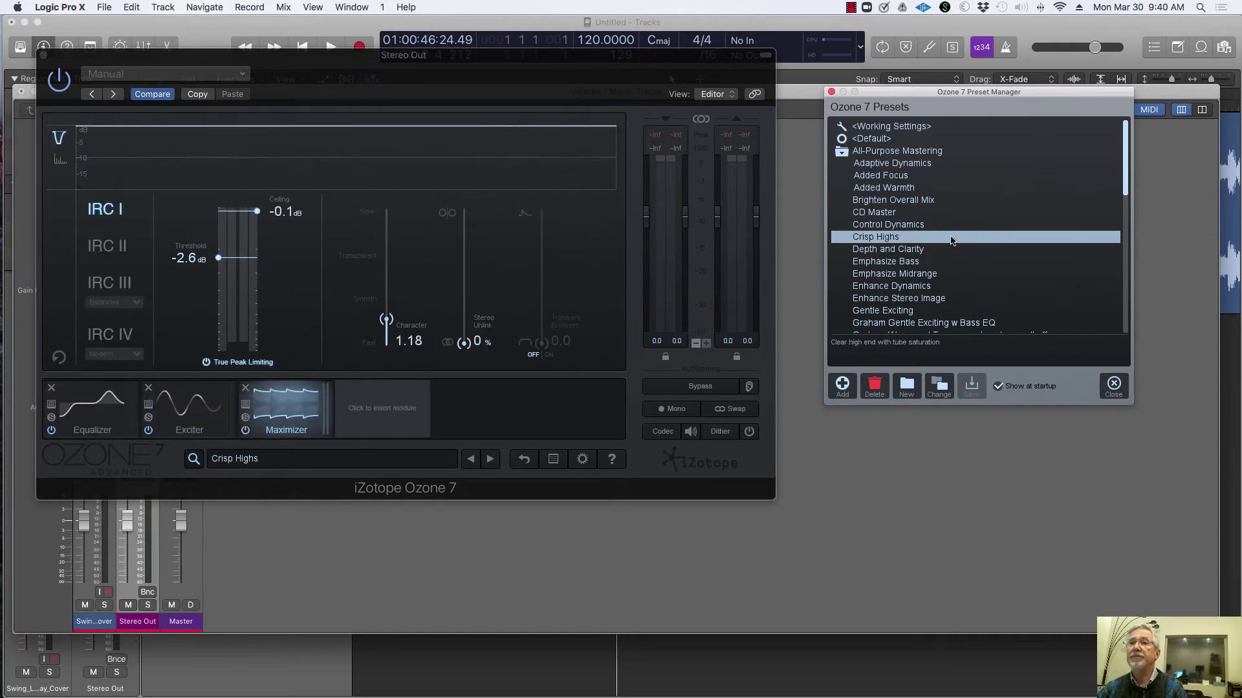
{"action": "left_click", "coordinate": [983, 251]}
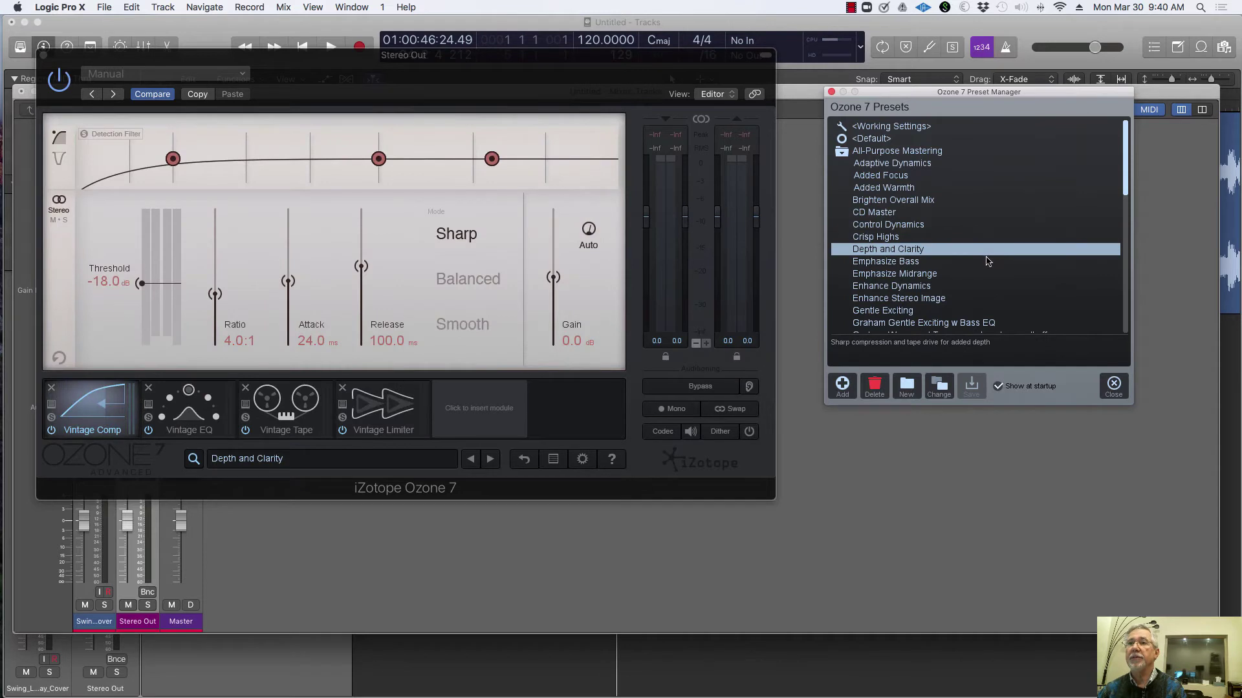
{"action": "left_click", "coordinate": [988, 261]}
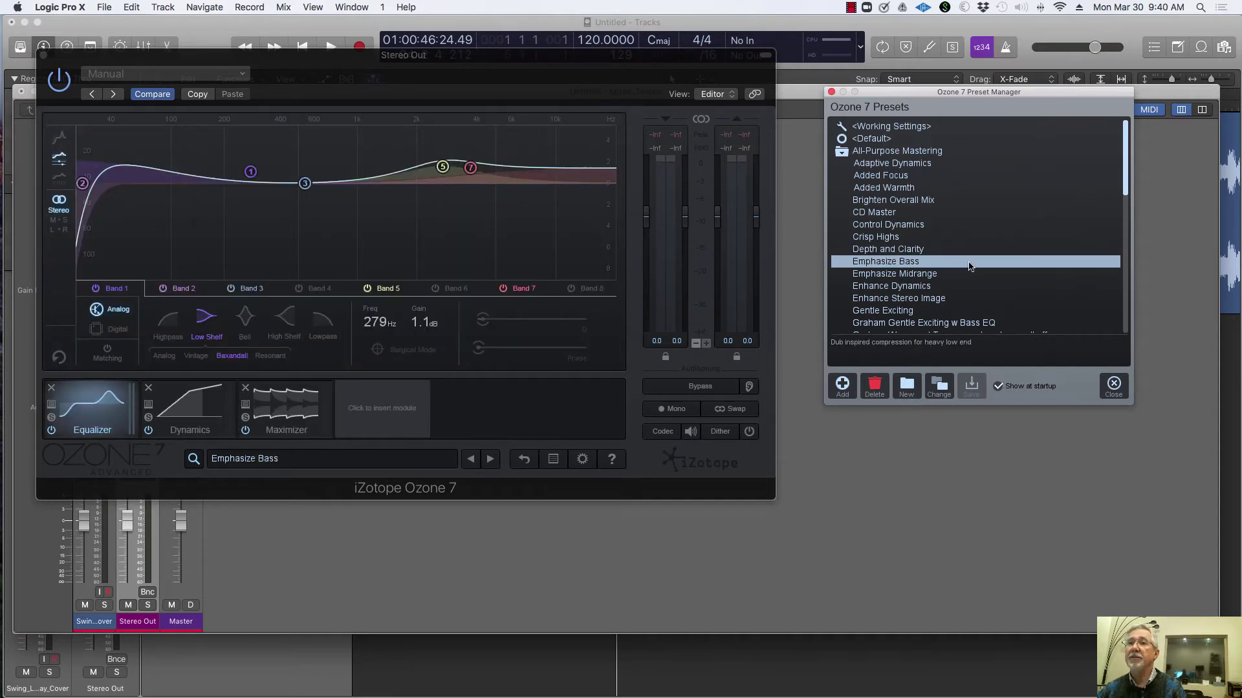
{"action": "scroll", "coordinate": [969, 266], "scroll_direction": "down", "scroll_amount": 4}
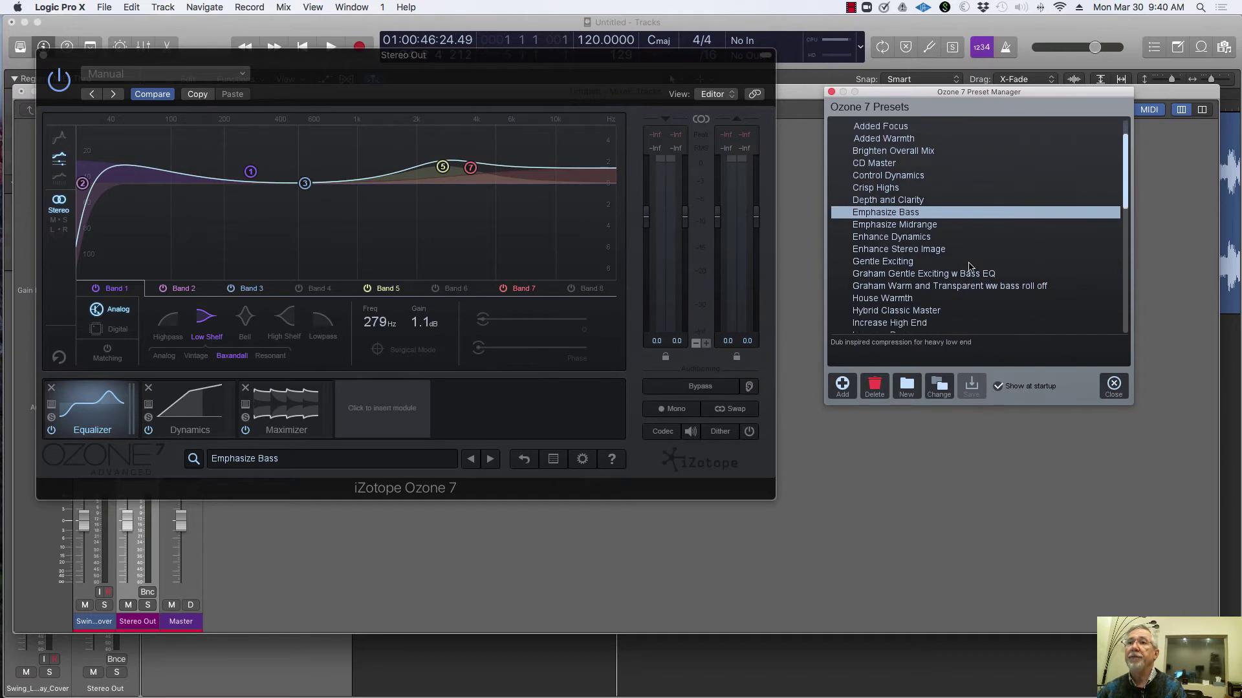
{"action": "scroll", "coordinate": [969, 266], "scroll_direction": "down", "scroll_amount": 5}
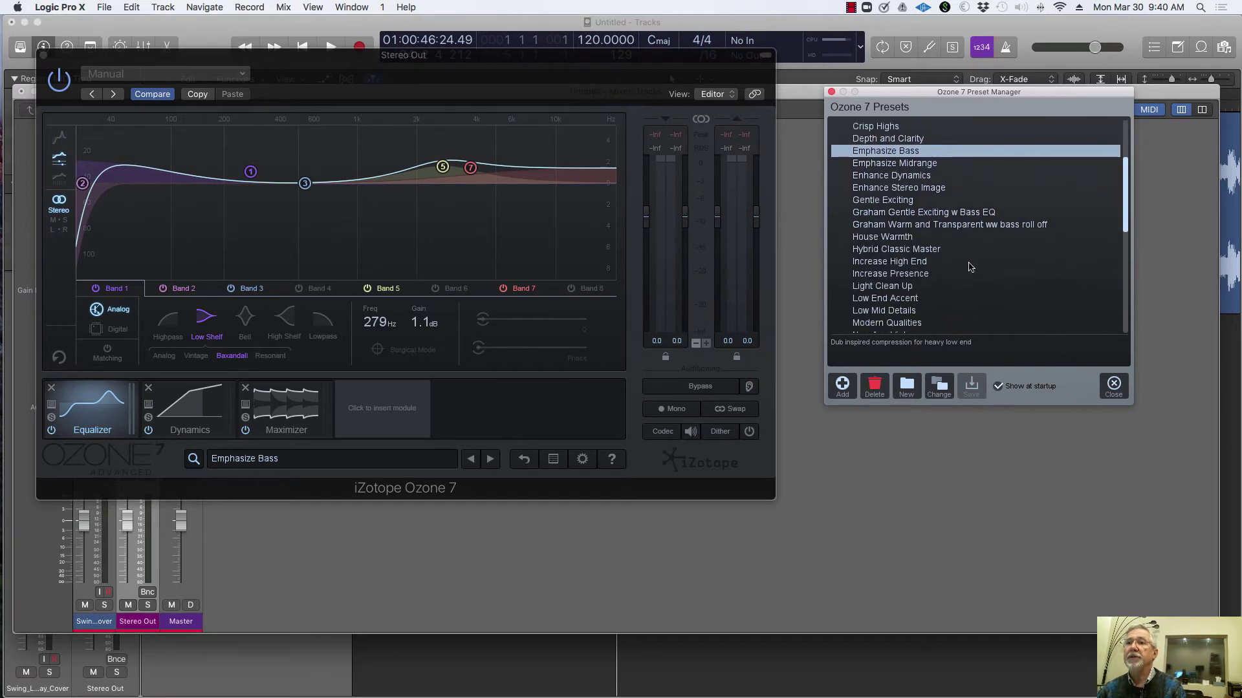
{"action": "scroll", "coordinate": [969, 266], "scroll_direction": "down", "scroll_amount": 3}
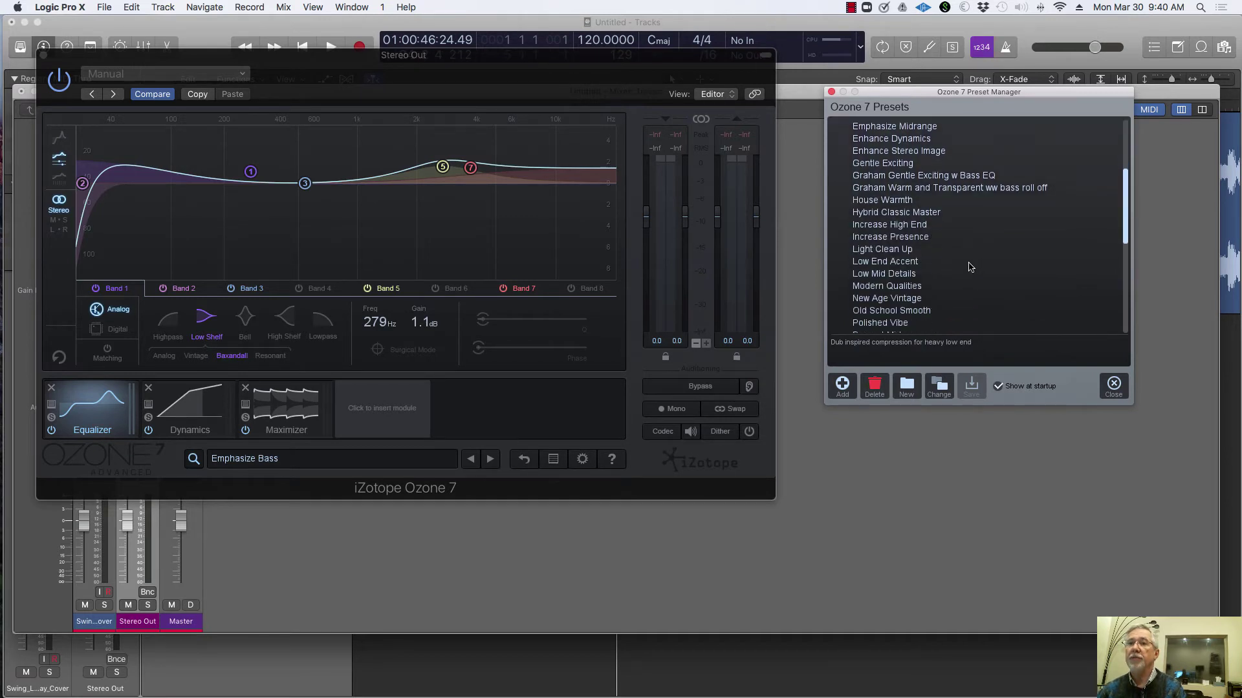
{"action": "scroll", "coordinate": [969, 266], "scroll_direction": "down", "scroll_amount": 6}
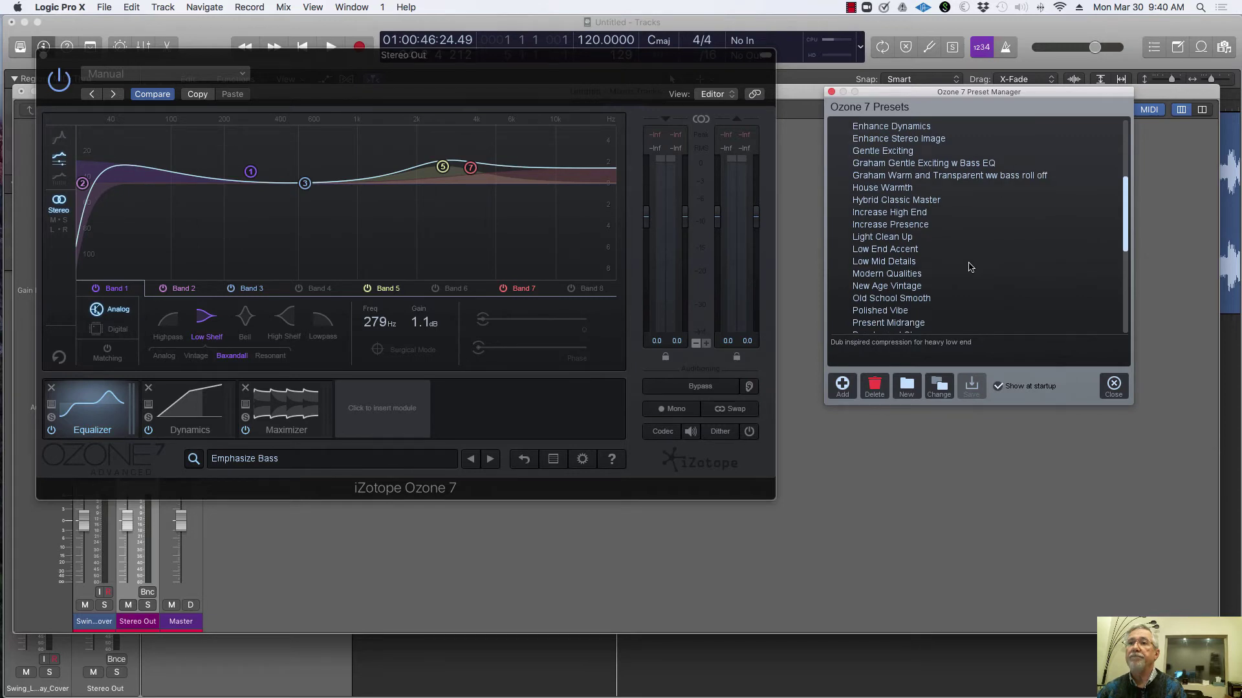
{"action": "scroll", "coordinate": [969, 266], "scroll_direction": "down", "scroll_amount": 7}
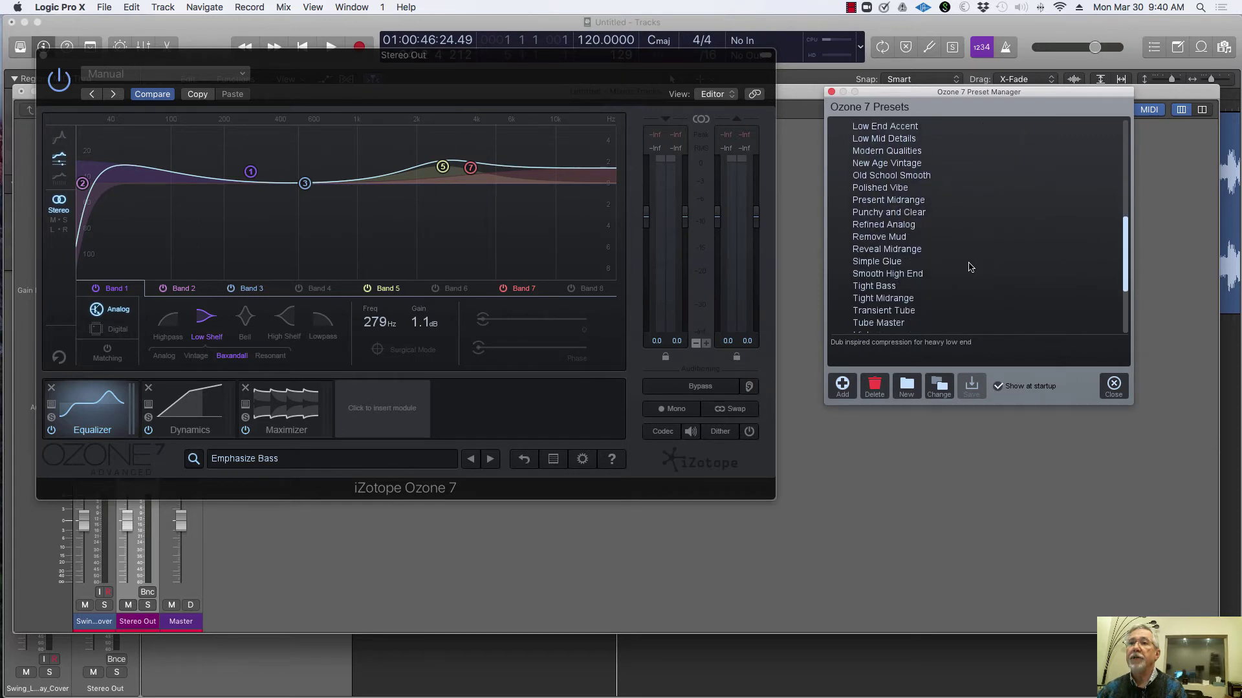
{"action": "scroll", "coordinate": [969, 266], "scroll_direction": "down", "scroll_amount": 3}
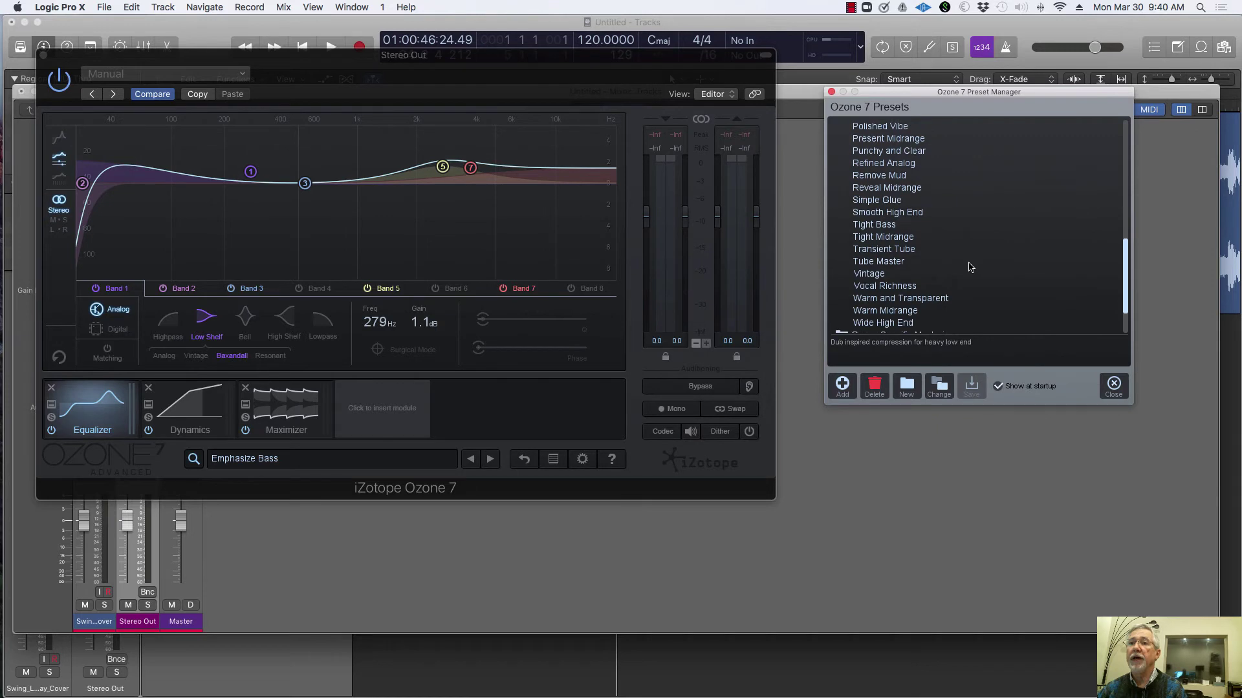
Step: Load the Warm and Transparent preset and move the windows aside to reveal the EQ
{"action": "left_click", "coordinate": [977, 299]}
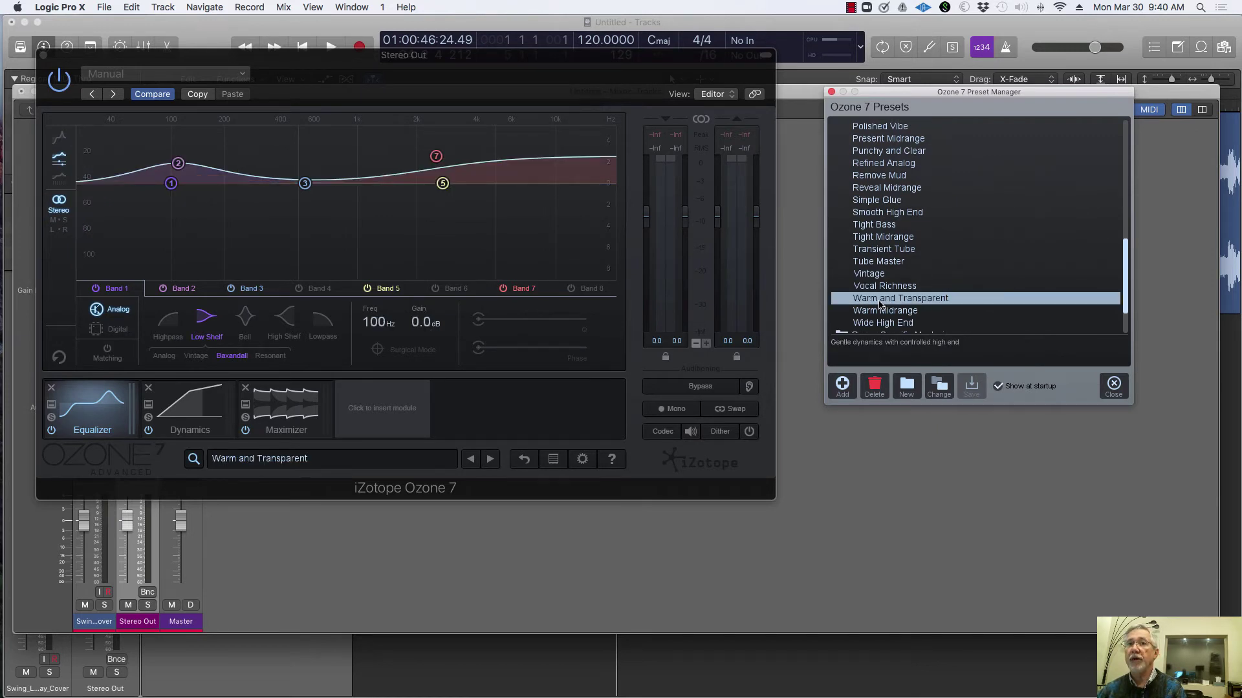
{"action": "left_click_drag", "start_coordinate": [438, 62], "coordinate": [710, 124]}
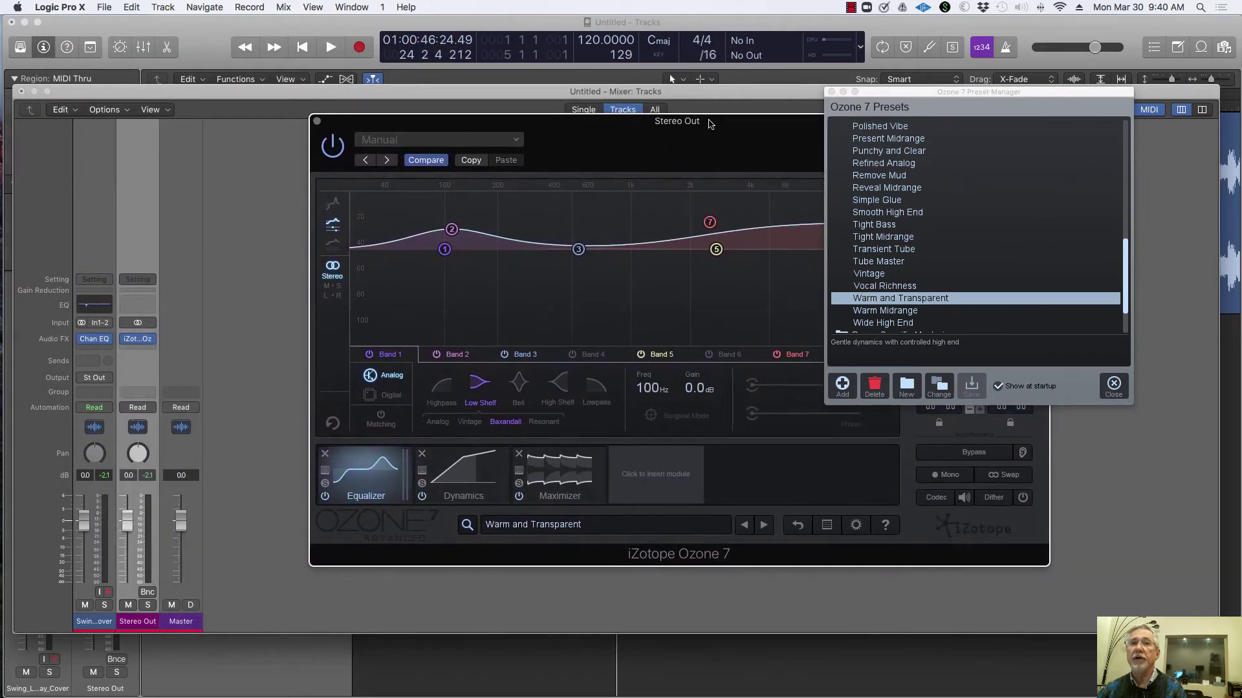
{"action": "left_click", "coordinate": [742, 128]}
{"action": "left_click", "coordinate": [949, 95]}
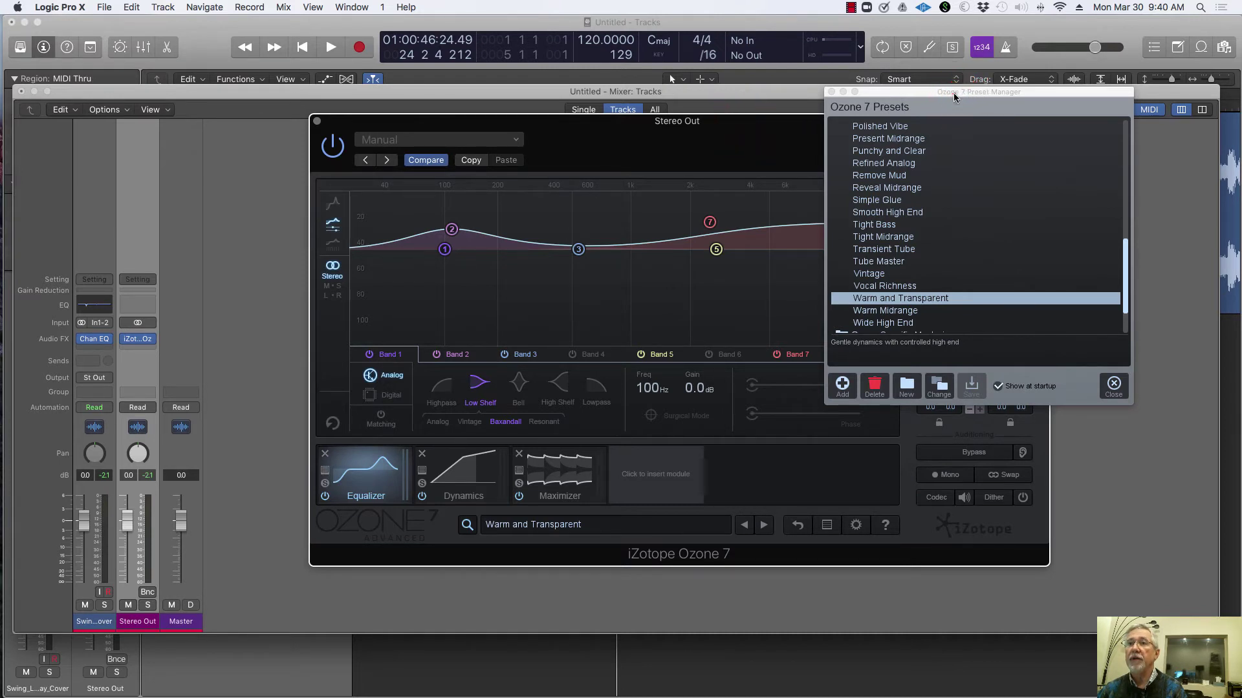
{"action": "left_click_drag", "start_coordinate": [948, 95], "coordinate": [1098, 89]}
Step: Play the song and switch Ozone off to compare with the unprocessed mix, then stop
{"action": "key", "text": "space"}
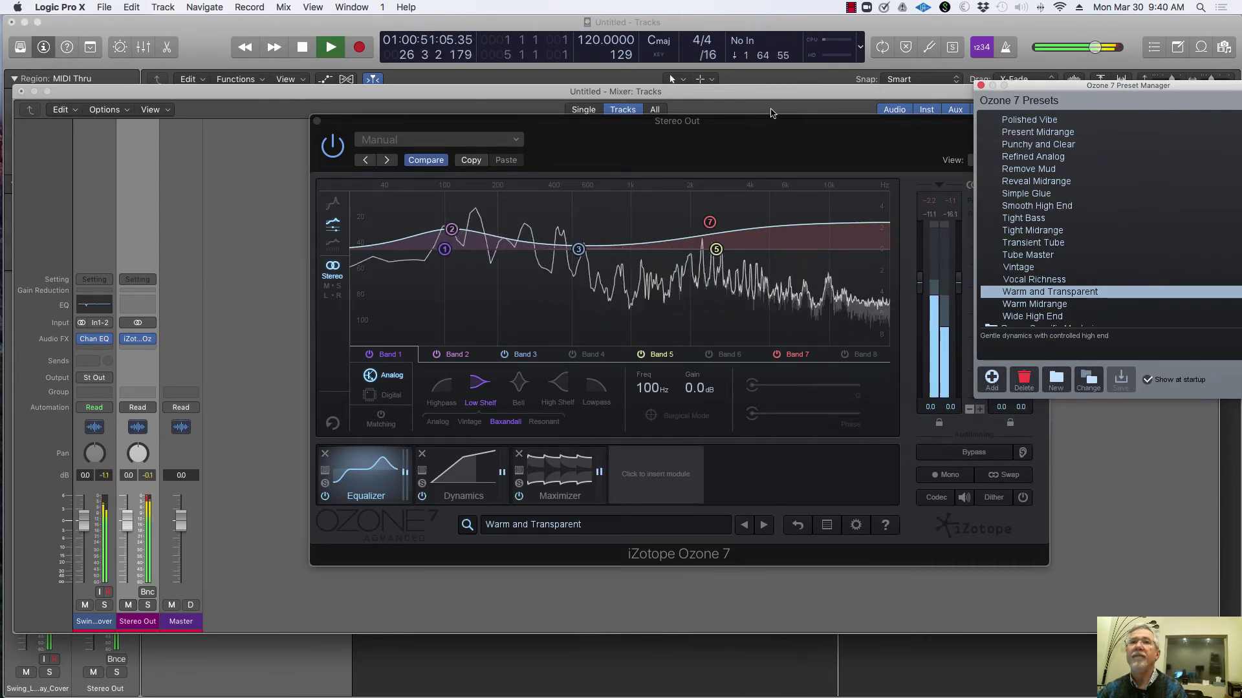
{"action": "left_click_drag", "start_coordinate": [766, 123], "coordinate": [642, 118]}
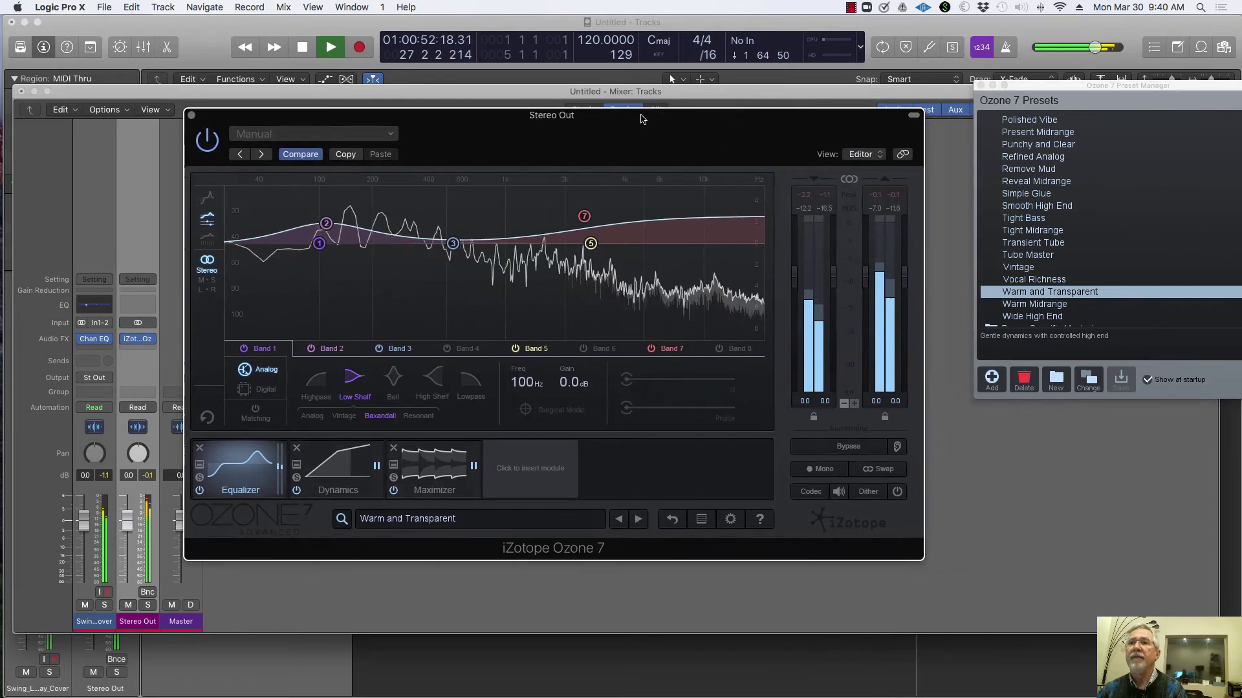
{"action": "left_click", "coordinate": [210, 149]}
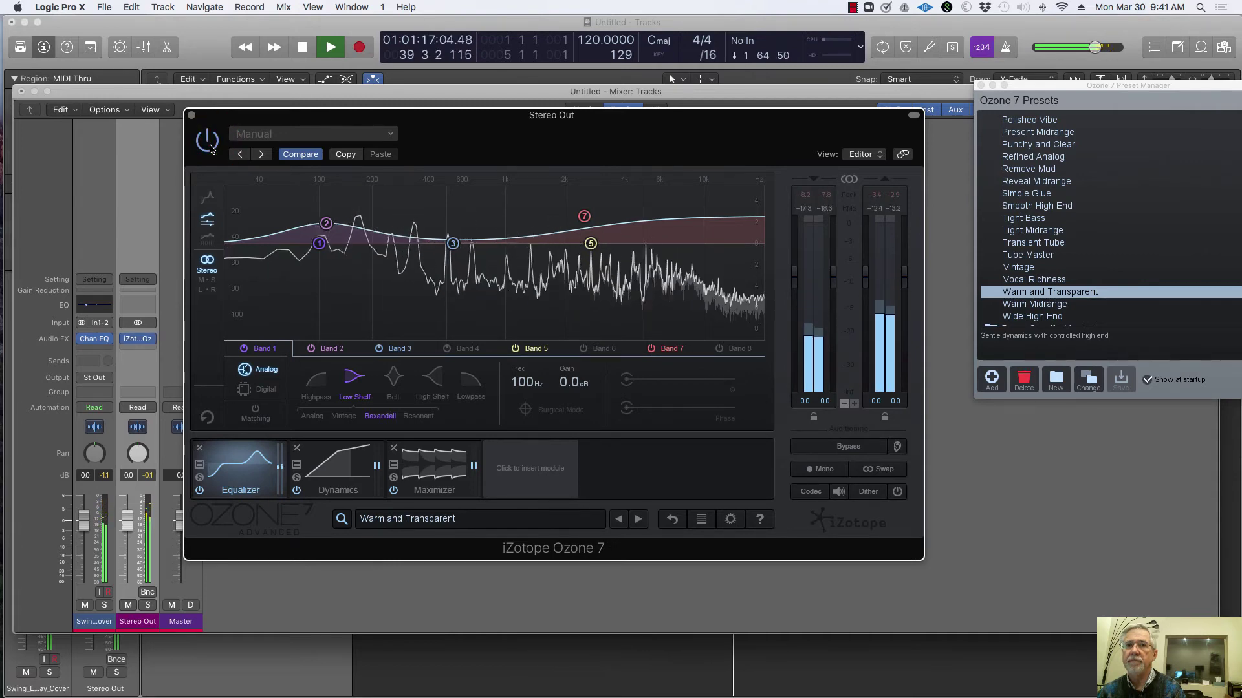
{"action": "key", "text": "space"}
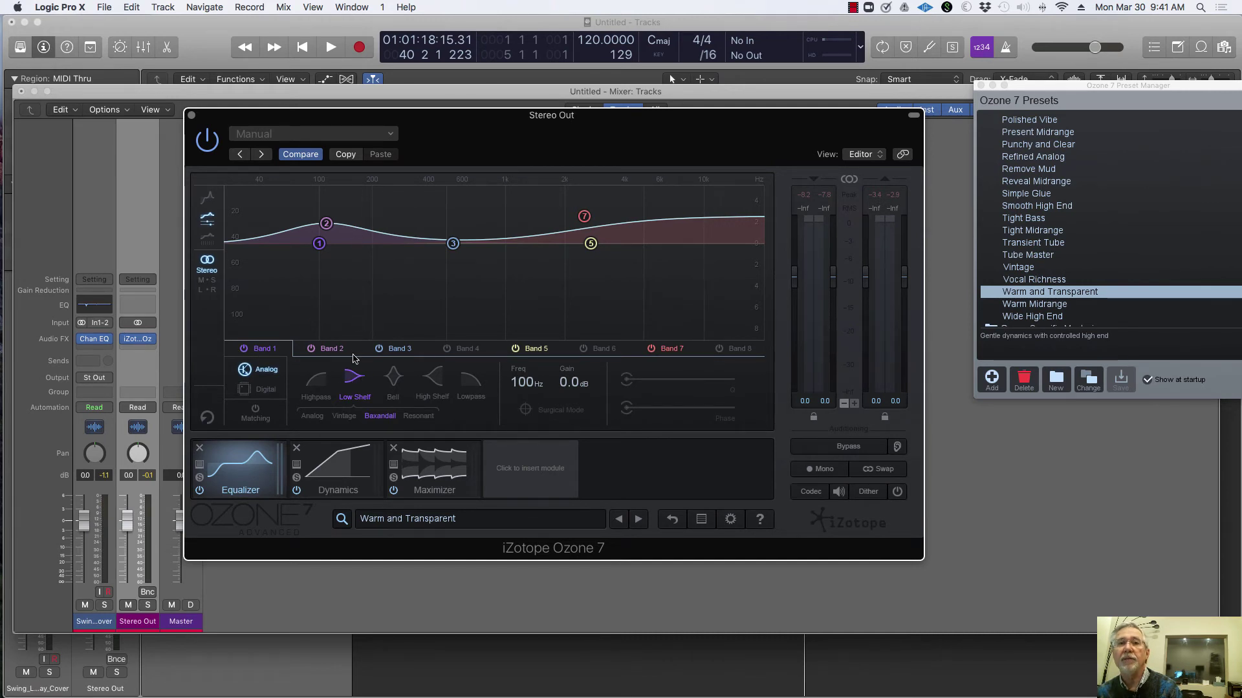
Step: Inspect EQ bands 2, 3, 5 and 7, ending on the 2.50 kHz high shelf, then play briefly
{"action": "left_click", "coordinate": [332, 349]}
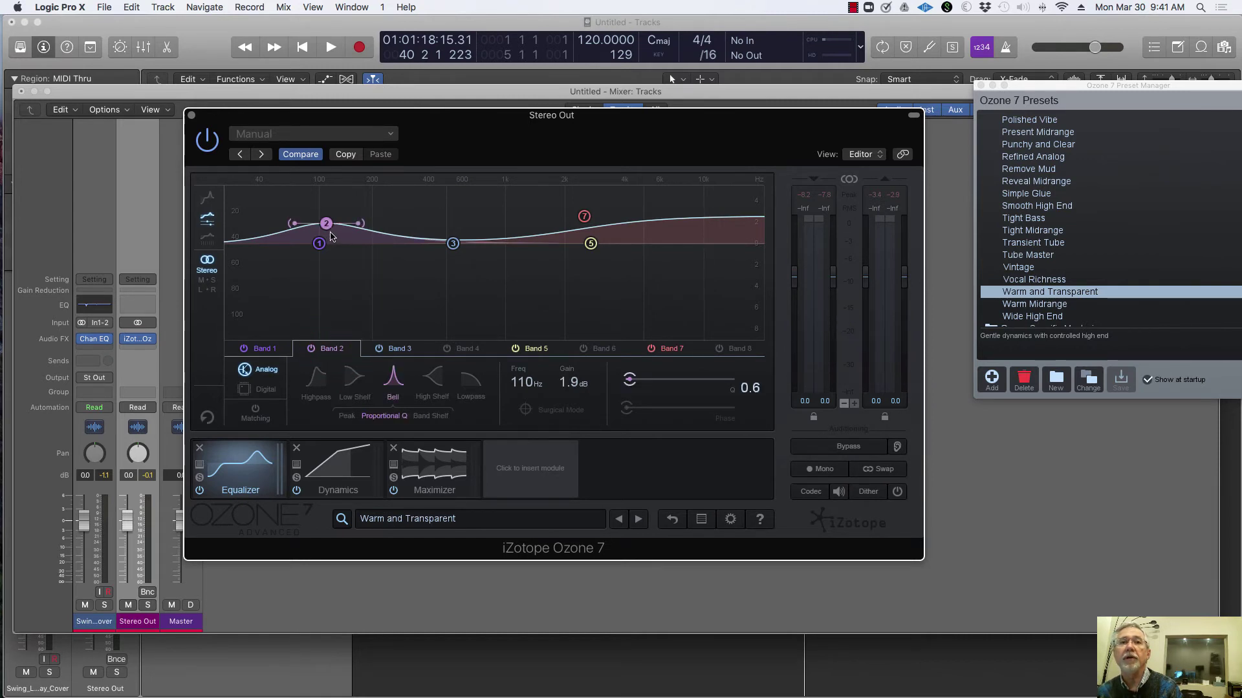
{"action": "left_click", "coordinate": [398, 348]}
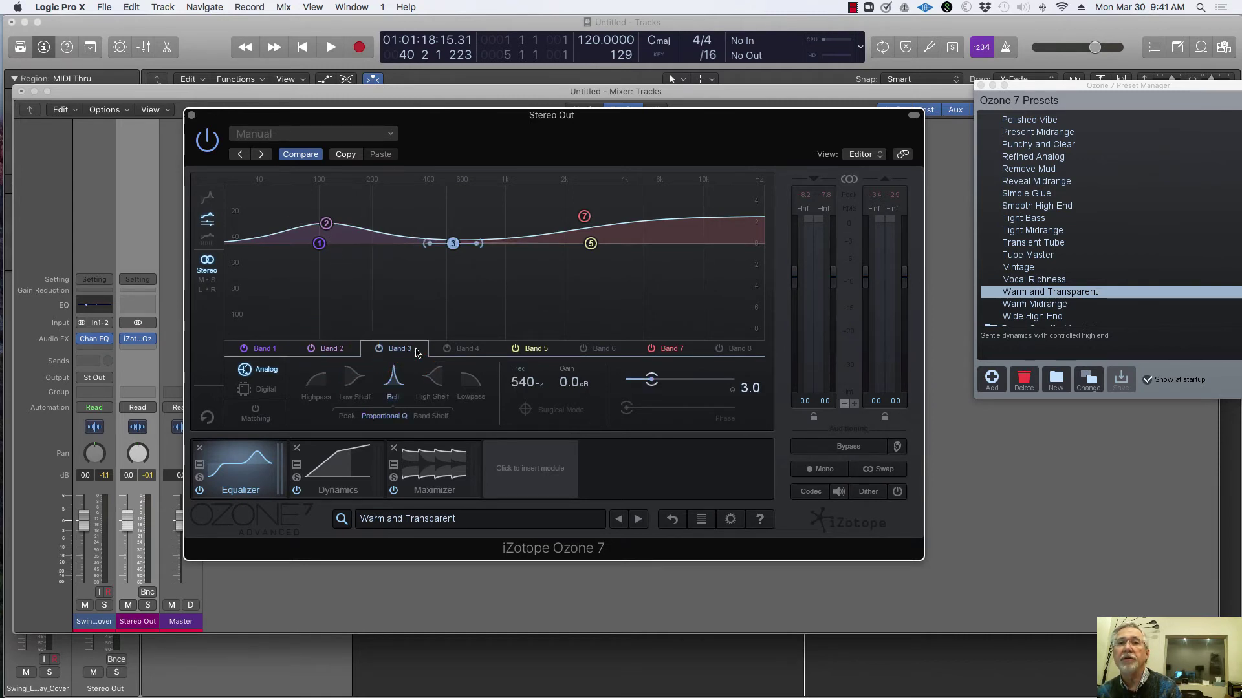
{"action": "left_click", "coordinate": [535, 351]}
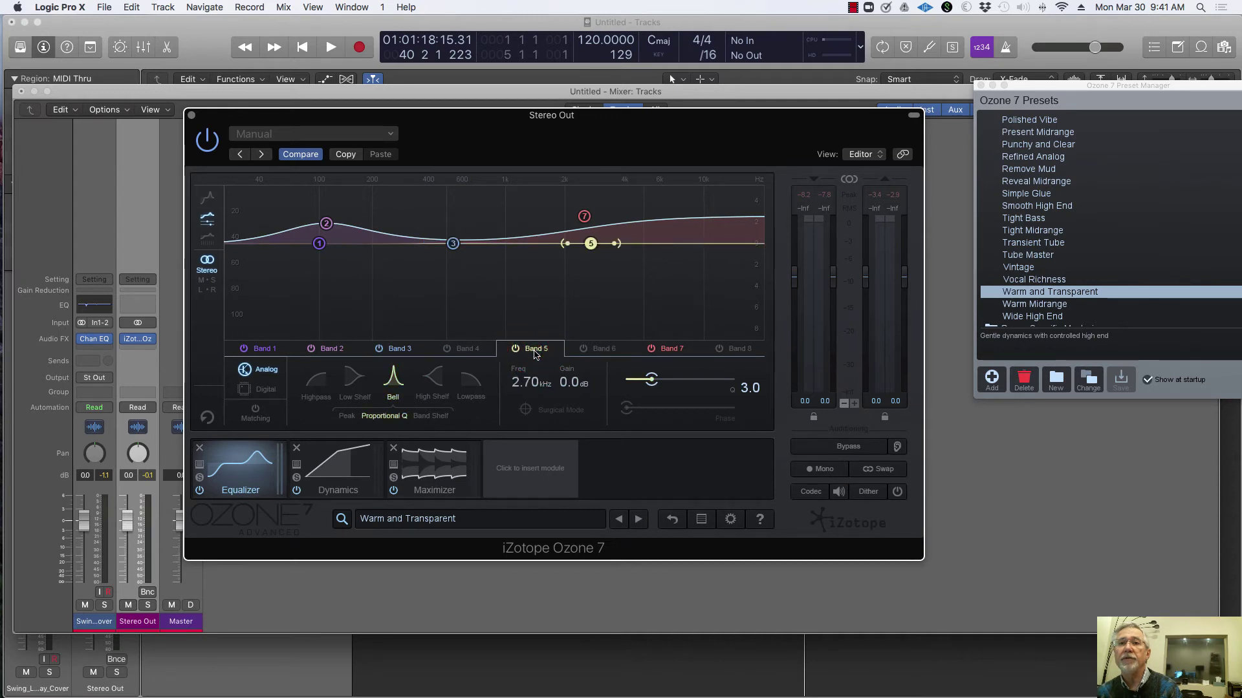
{"action": "left_click", "coordinate": [663, 350]}
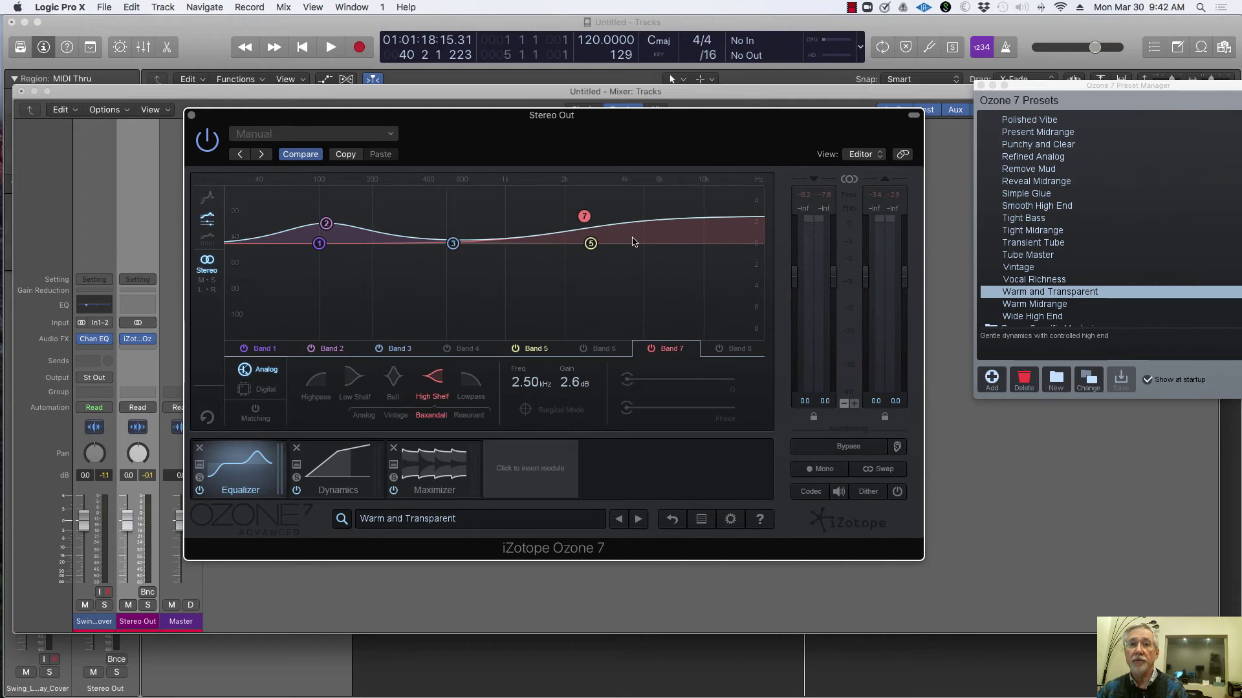
{"action": "key", "text": "space"}
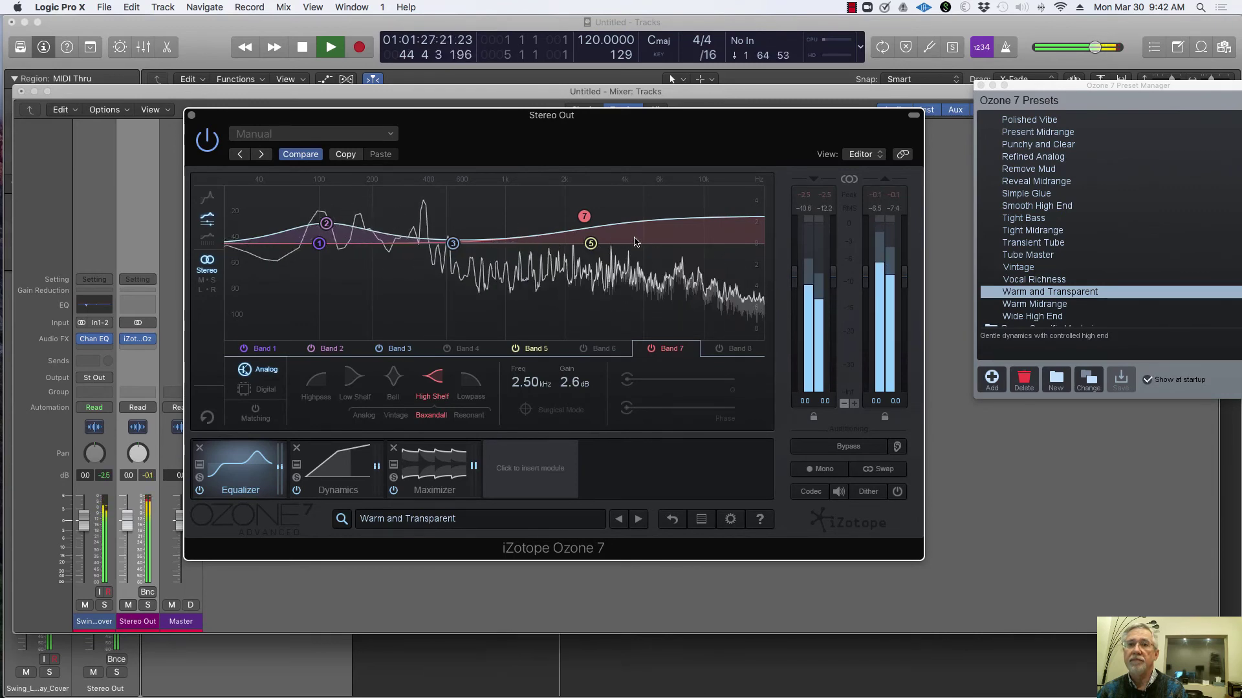
{"action": "key", "text": "space"}
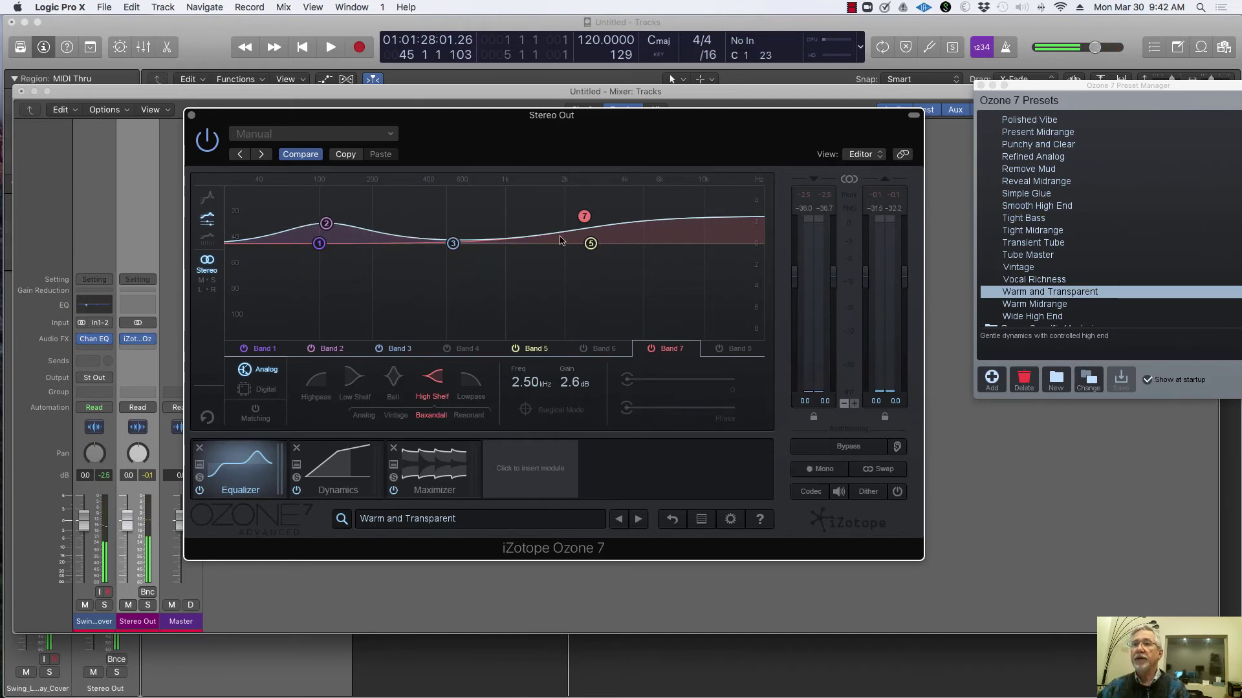
Step: Load Vocal Richness and A/B it against the bypassed mix during playback
{"action": "left_click", "coordinate": [1038, 281]}
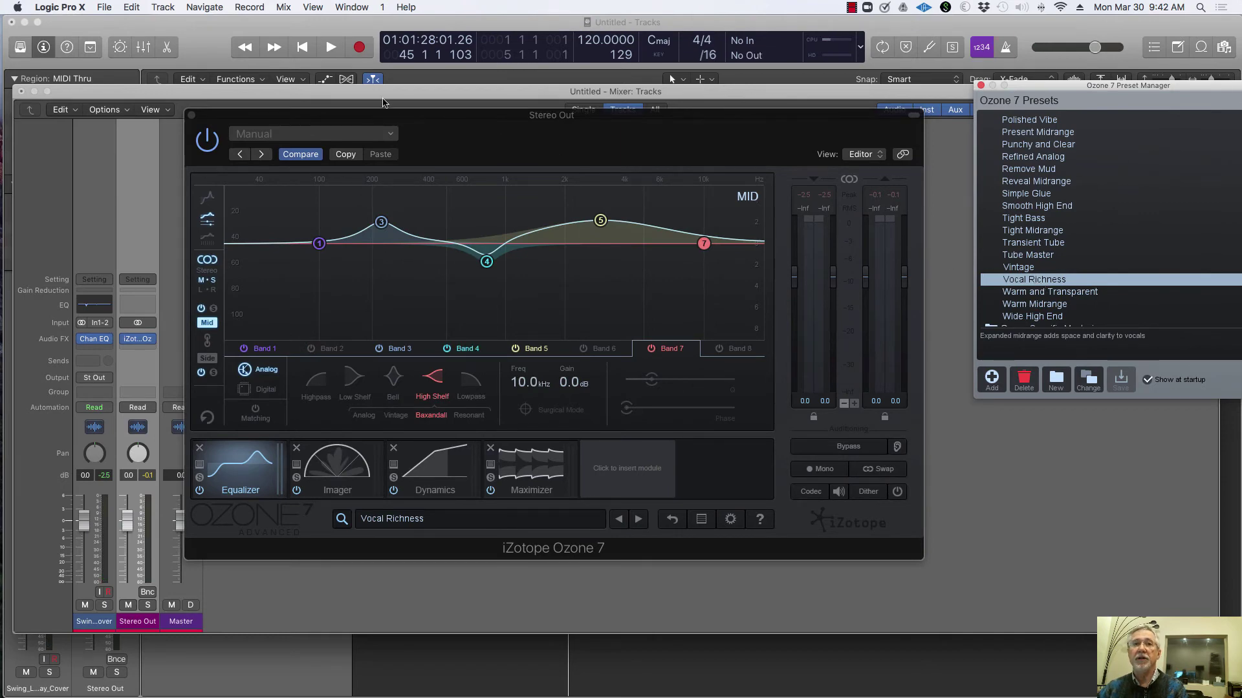
{"action": "key", "text": "space"}
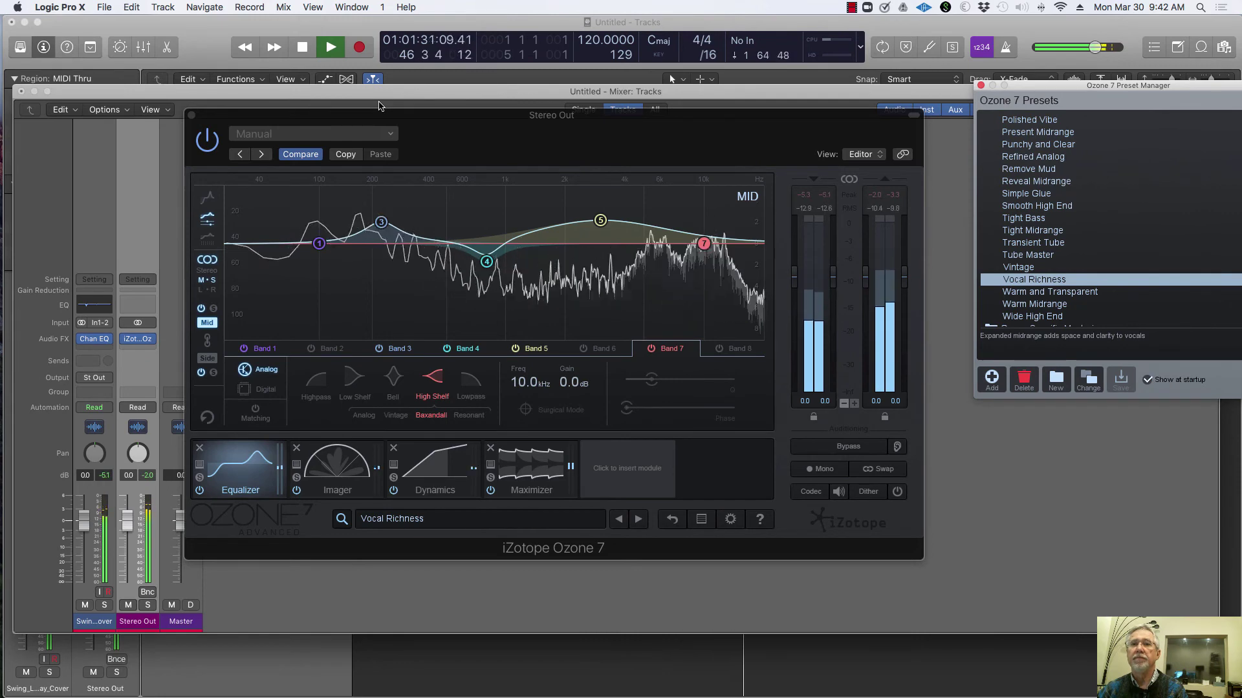
{"action": "left_click", "coordinate": [207, 141]}
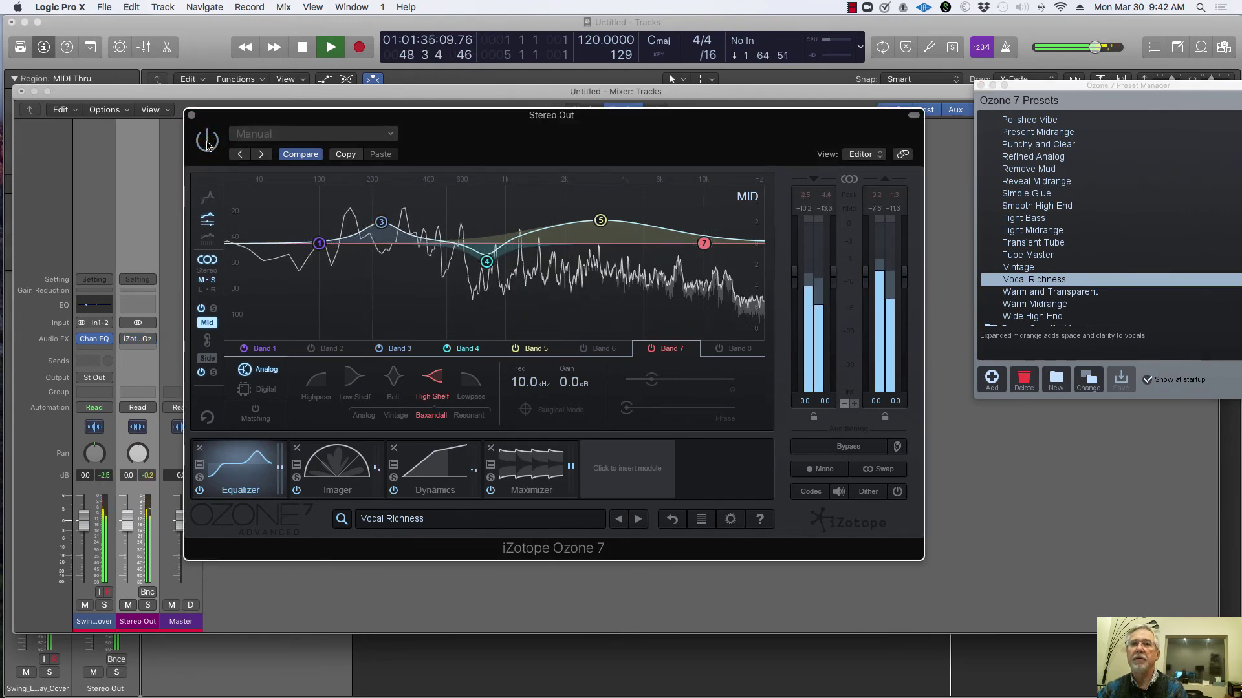
{"action": "left_click", "coordinate": [207, 141]}
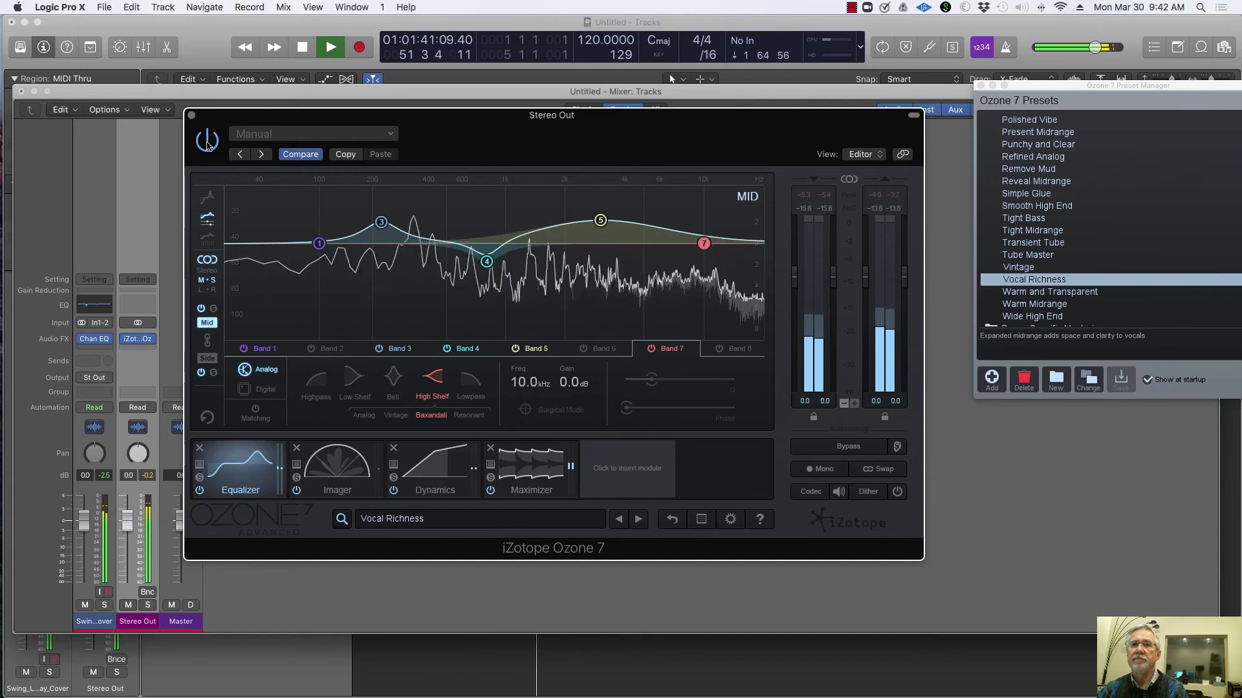
{"action": "left_click", "coordinate": [207, 141]}
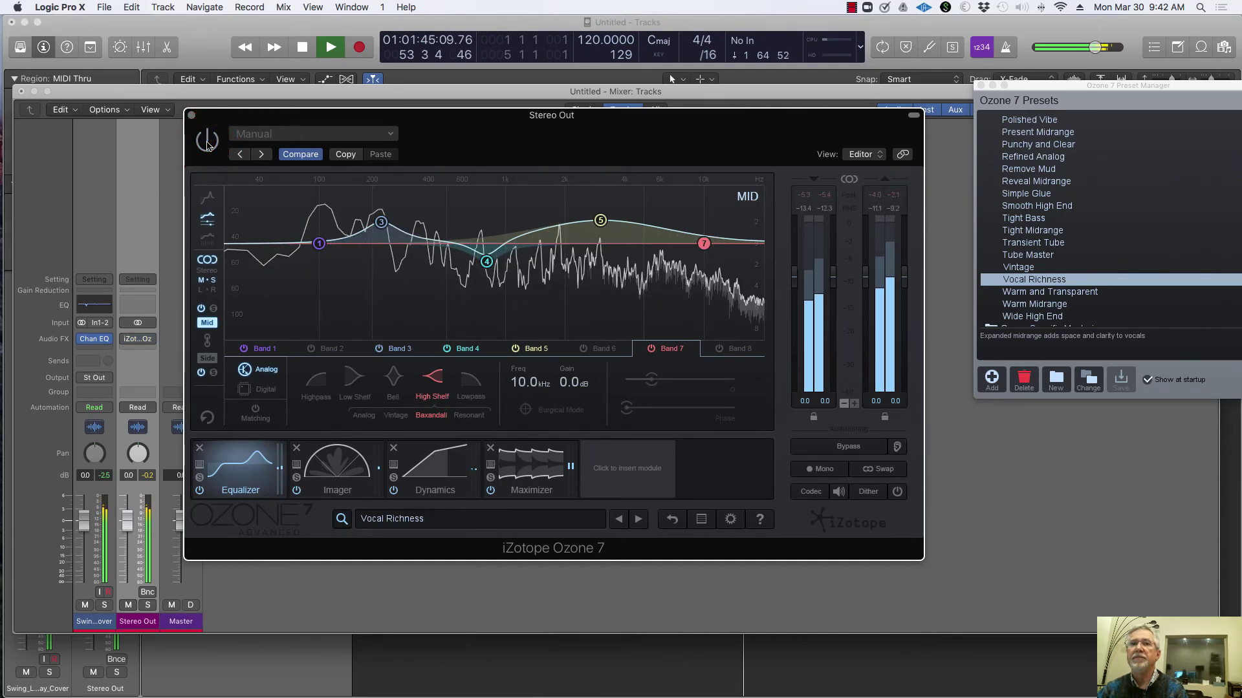
{"action": "key", "text": "space"}
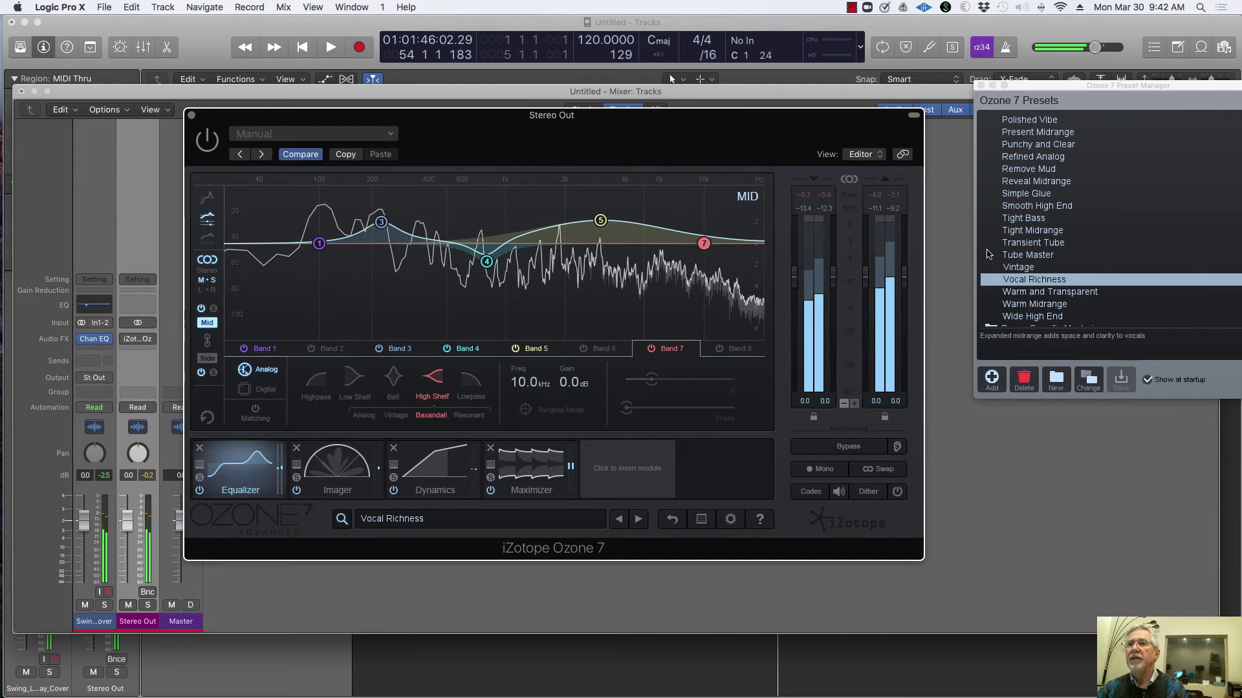
Step: Try Tube Master, then load Simple Glue and toggle Ozone bypass during playback to compare
{"action": "left_click", "coordinate": [1028, 255]}
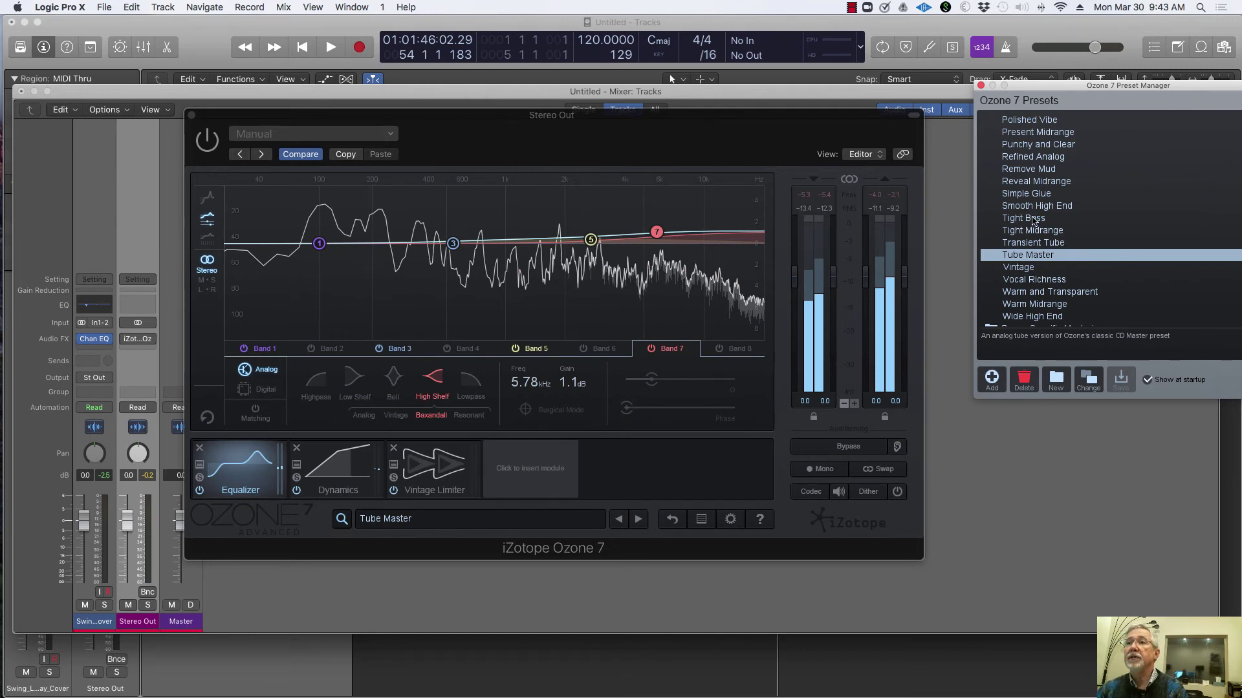
{"action": "left_click", "coordinate": [1032, 196]}
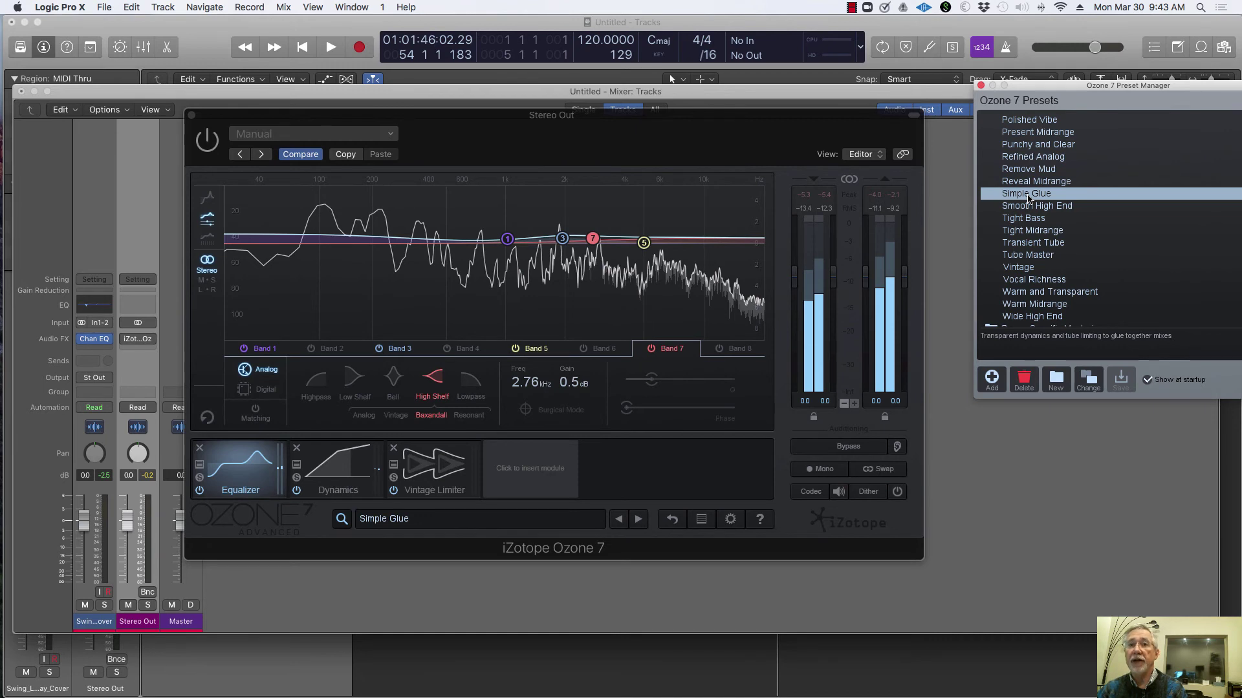
{"action": "key", "text": "space"}
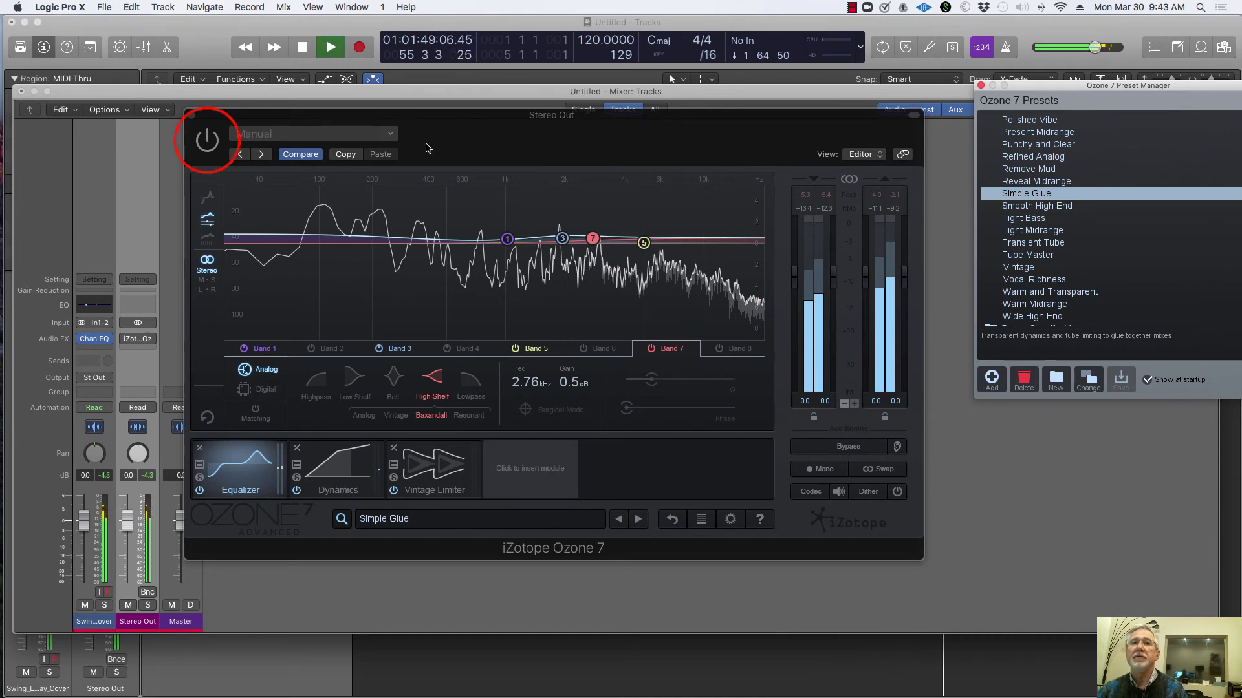
{"action": "left_click", "coordinate": [204, 142]}
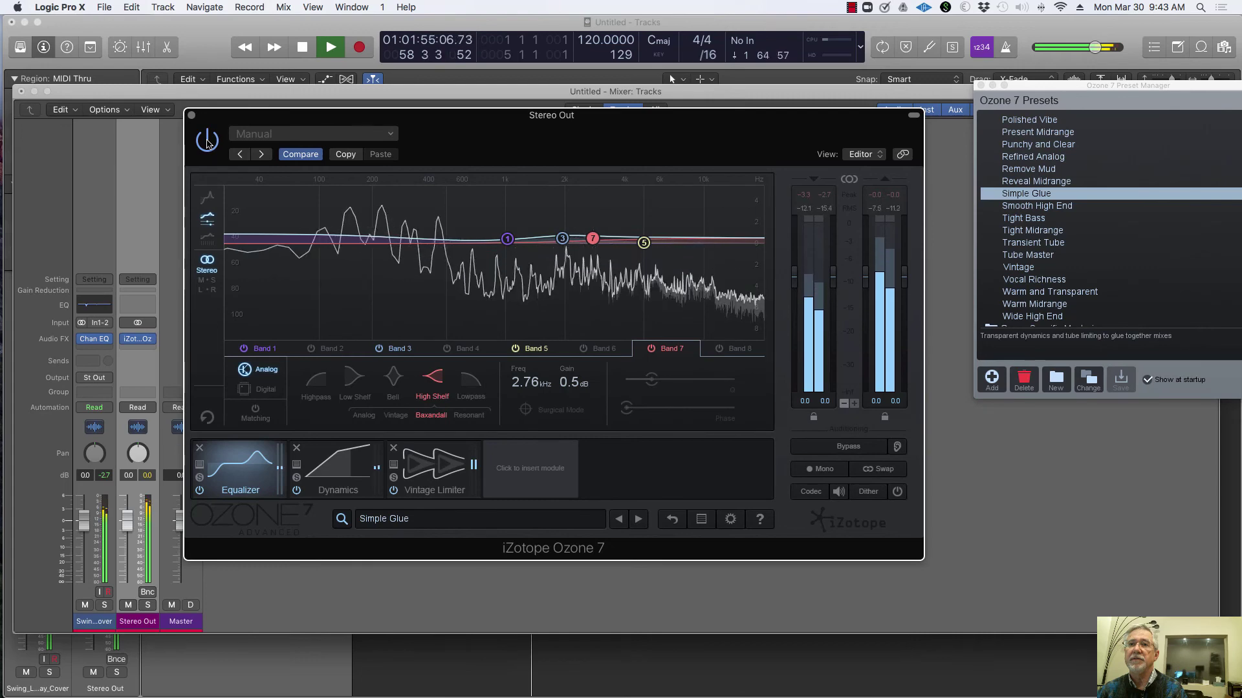
{"action": "left_click", "coordinate": [207, 142]}
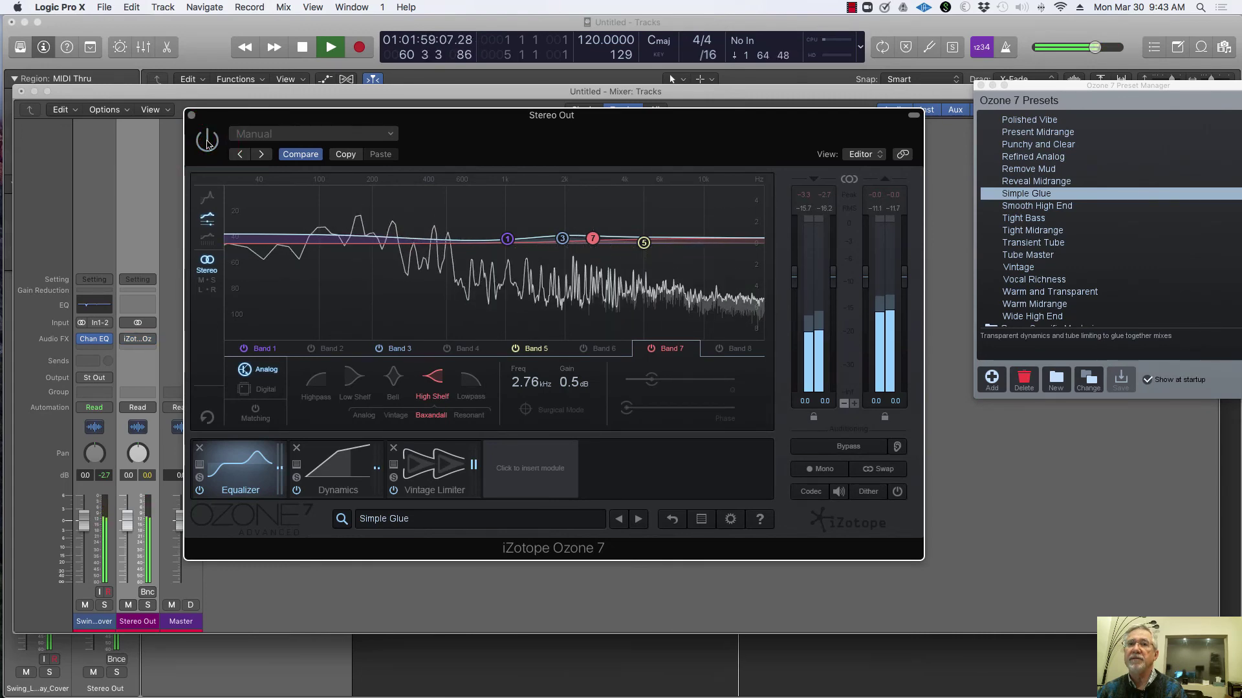
{"action": "left_click", "coordinate": [207, 141]}
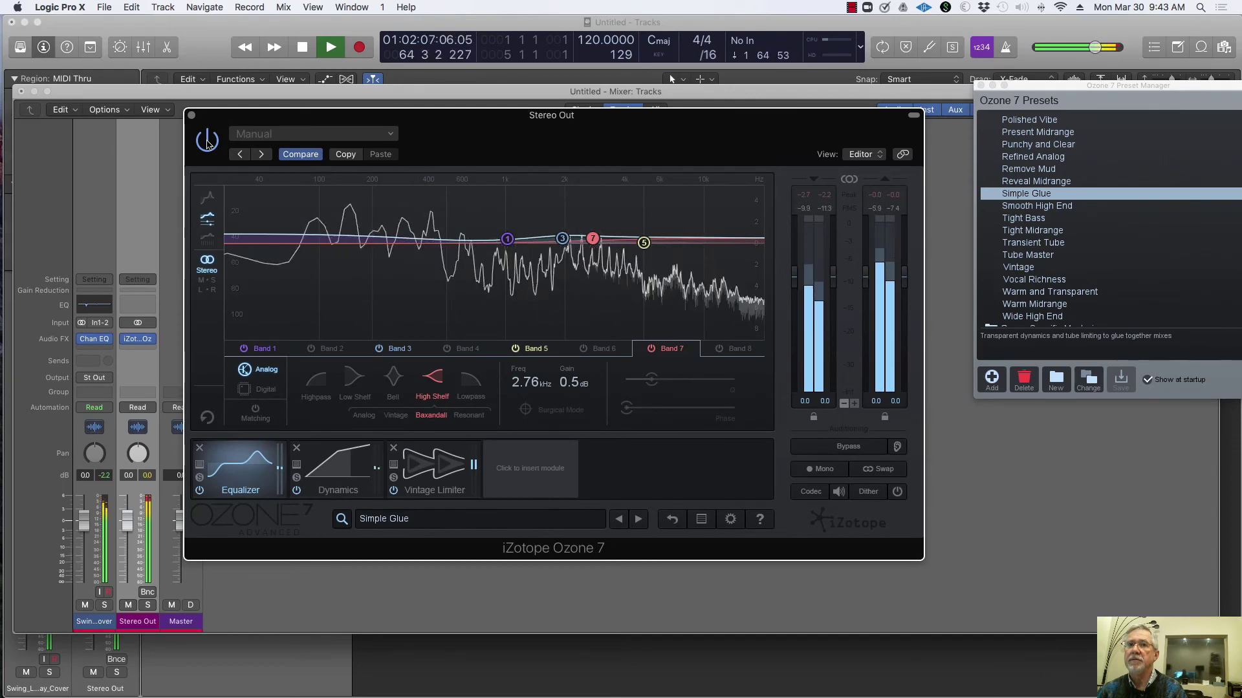
{"action": "left_click", "coordinate": [207, 141]}
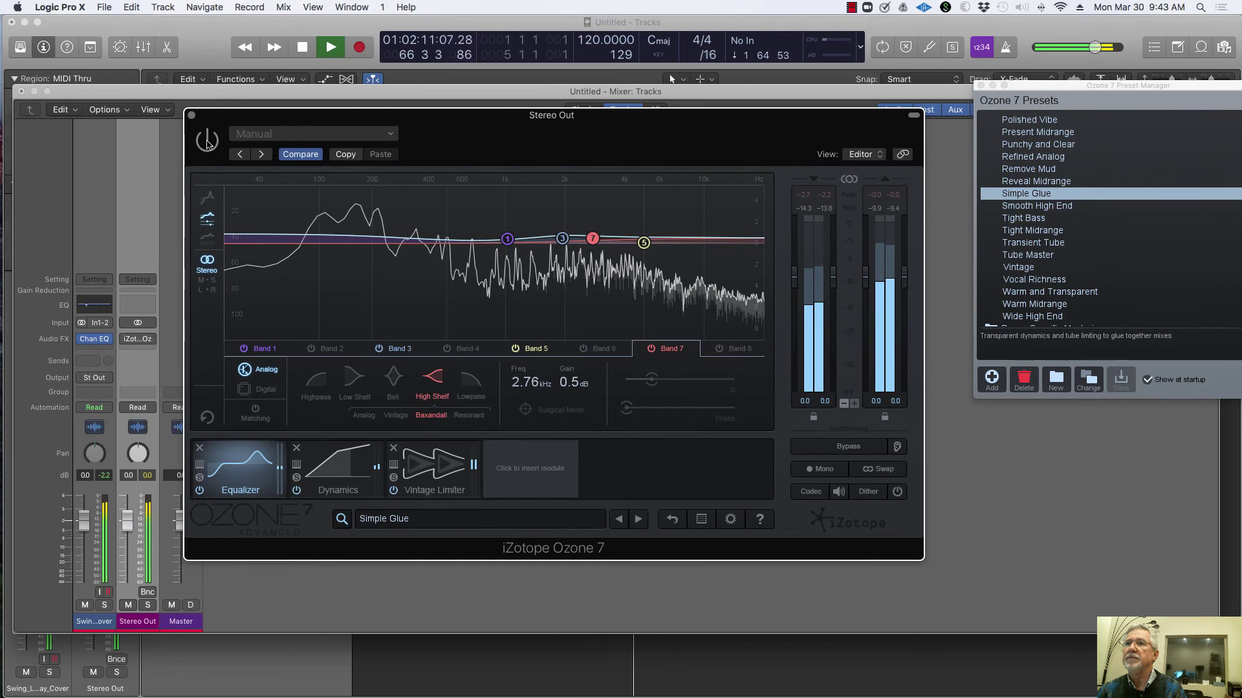
Step: Stop playback and load Gentle Acoustic from the Genre-Specific Mastering folder
{"action": "key", "text": "space"}
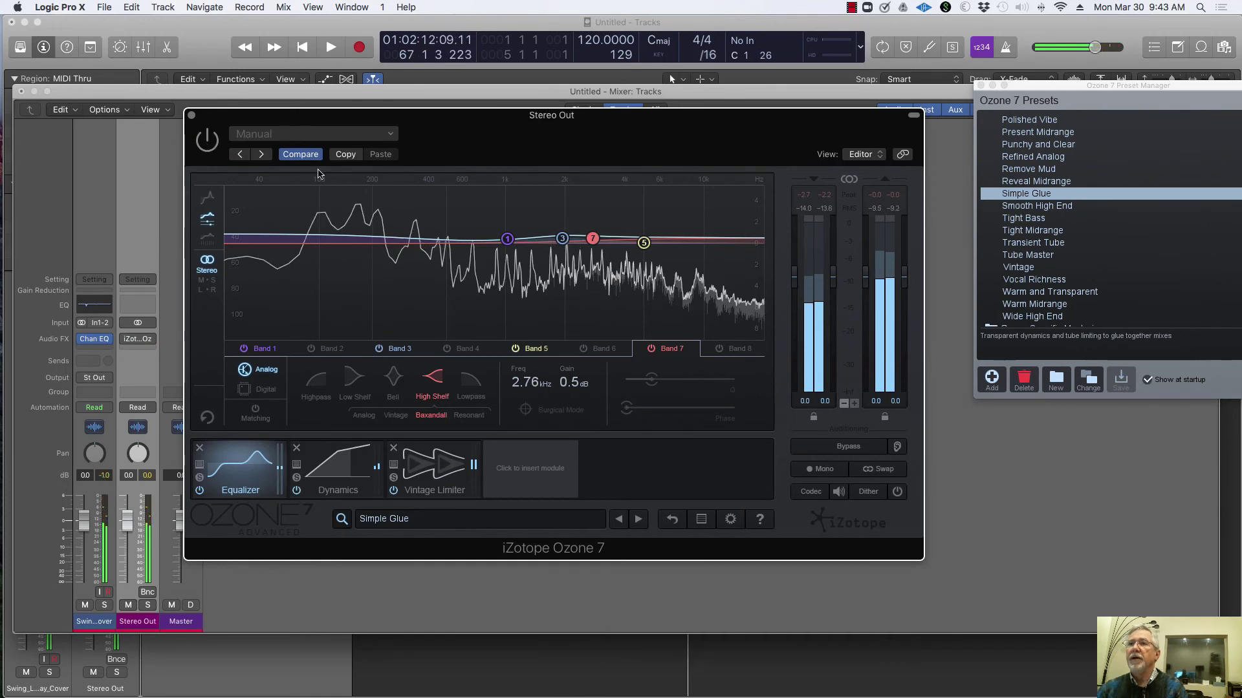
{"action": "scroll", "coordinate": [1059, 161], "scroll_direction": "up", "scroll_amount": 5}
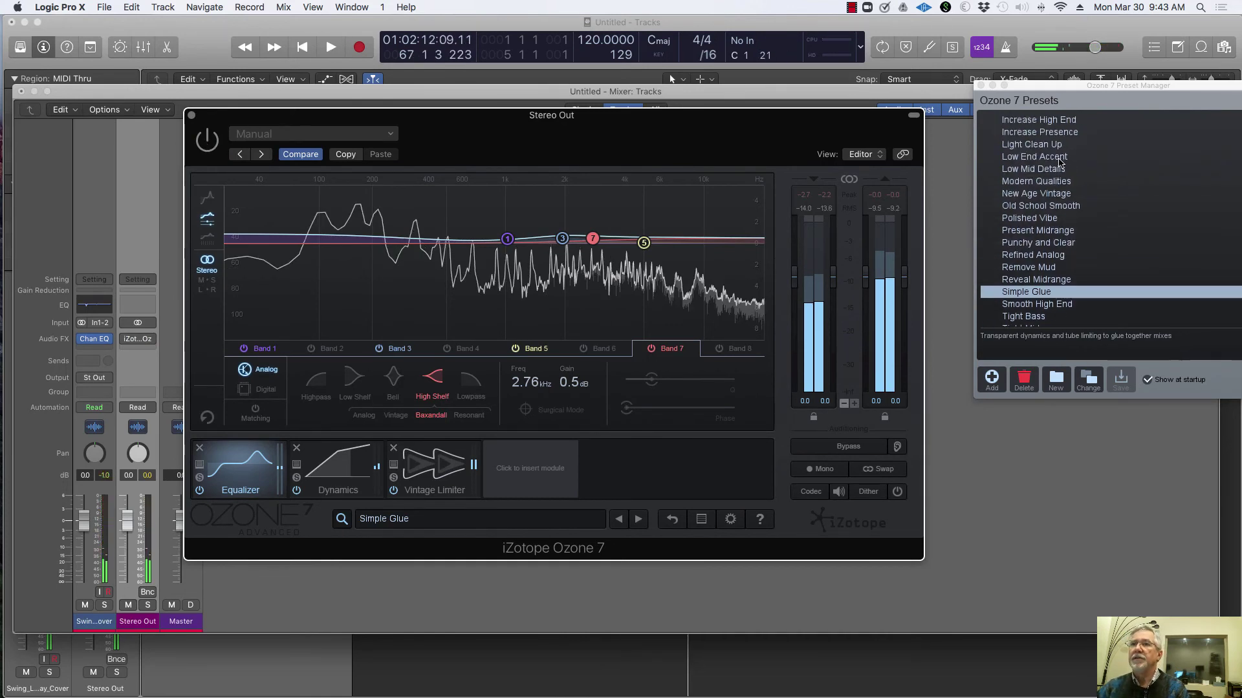
{"action": "scroll", "coordinate": [1058, 161], "scroll_direction": "up", "scroll_amount": 5}
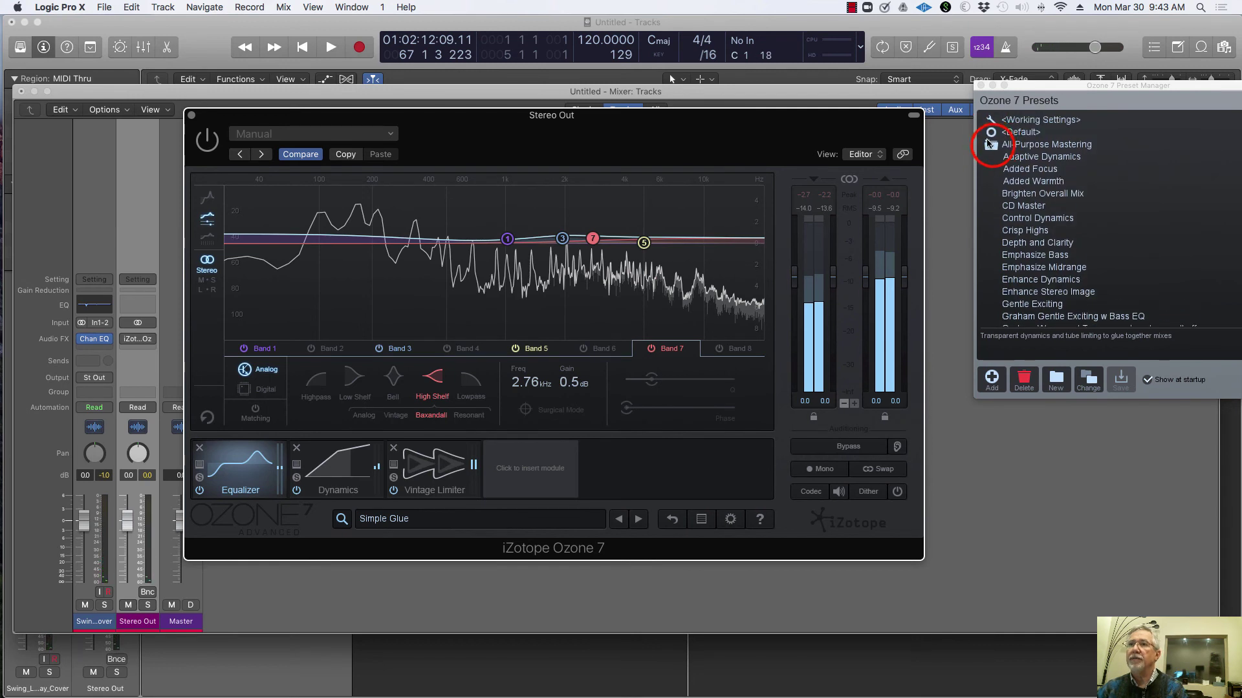
{"action": "left_click", "coordinate": [991, 145]}
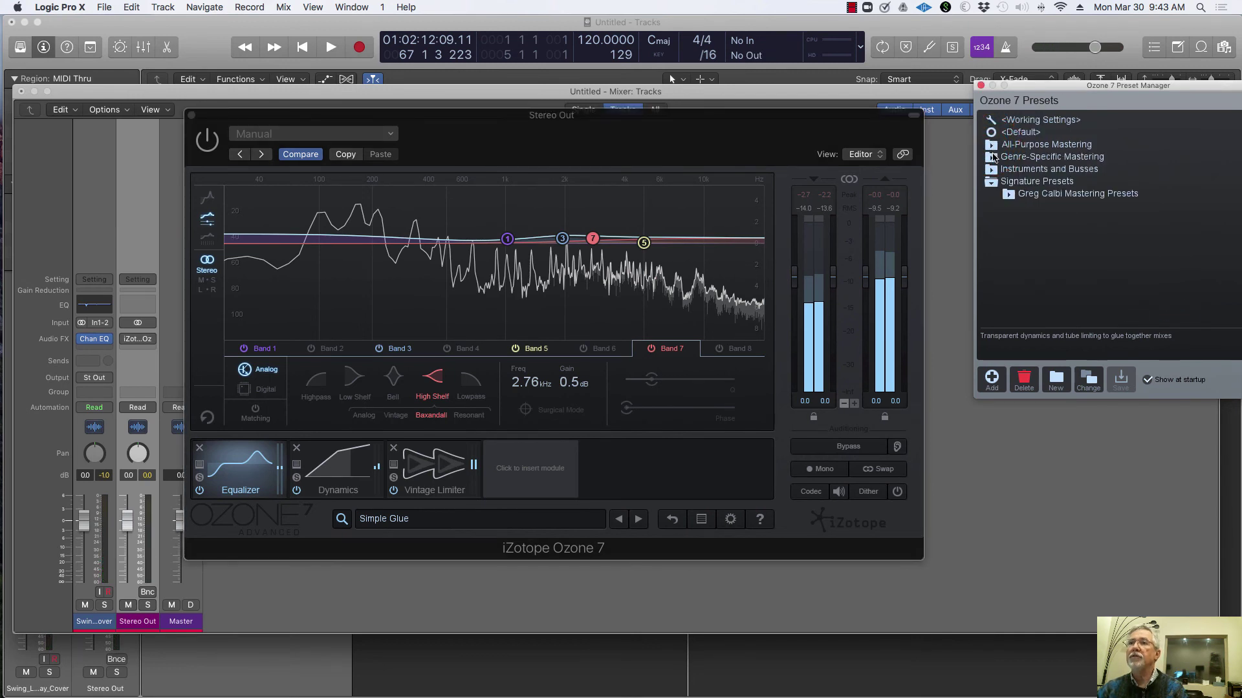
{"action": "left_click", "coordinate": [990, 159]}
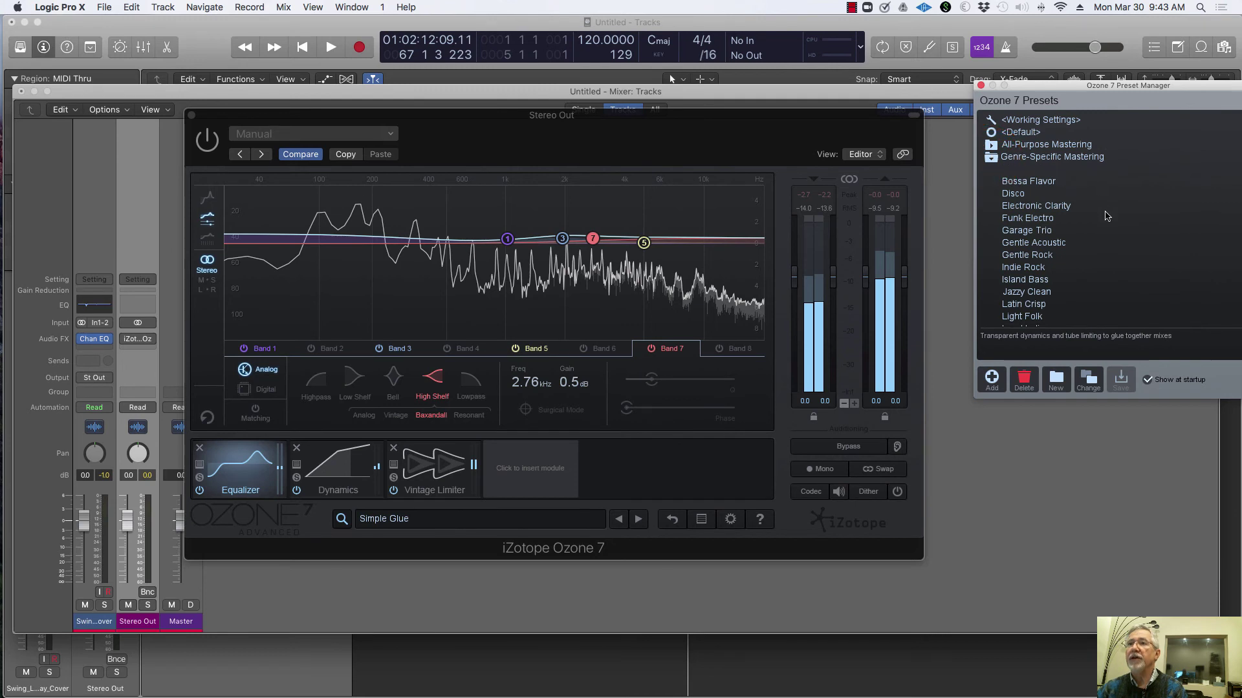
{"action": "scroll", "coordinate": [1107, 216], "scroll_direction": "down", "scroll_amount": 1}
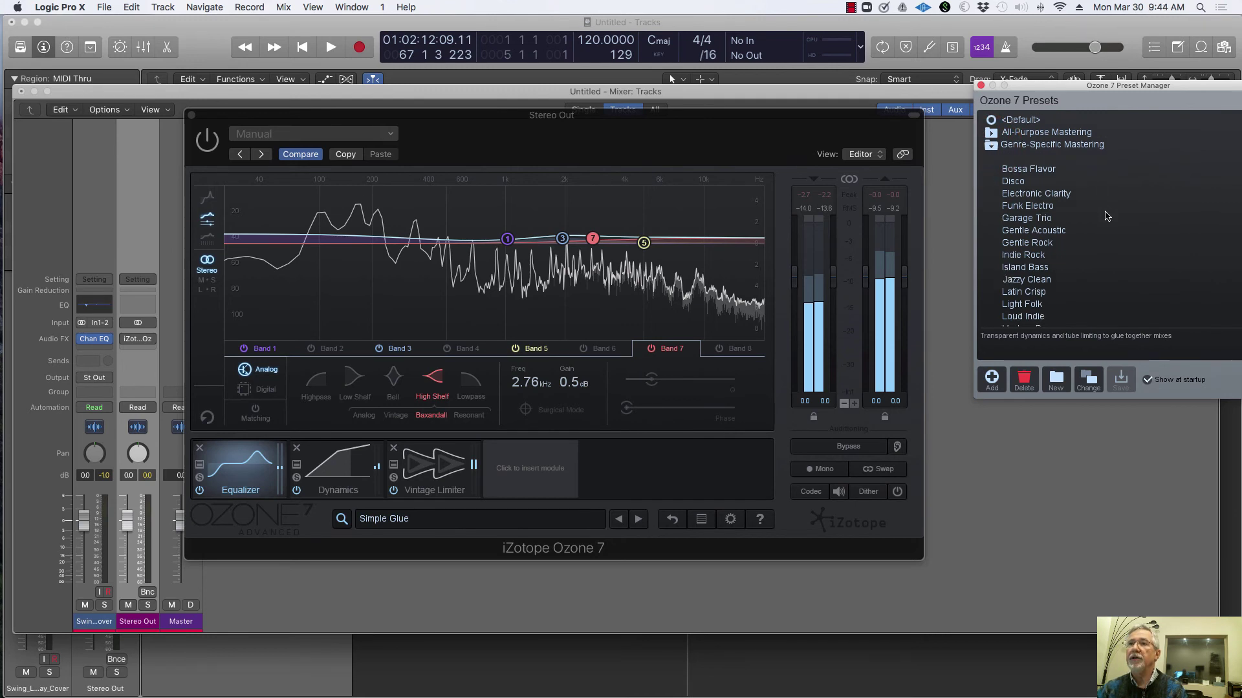
{"action": "left_click", "coordinate": [1034, 231]}
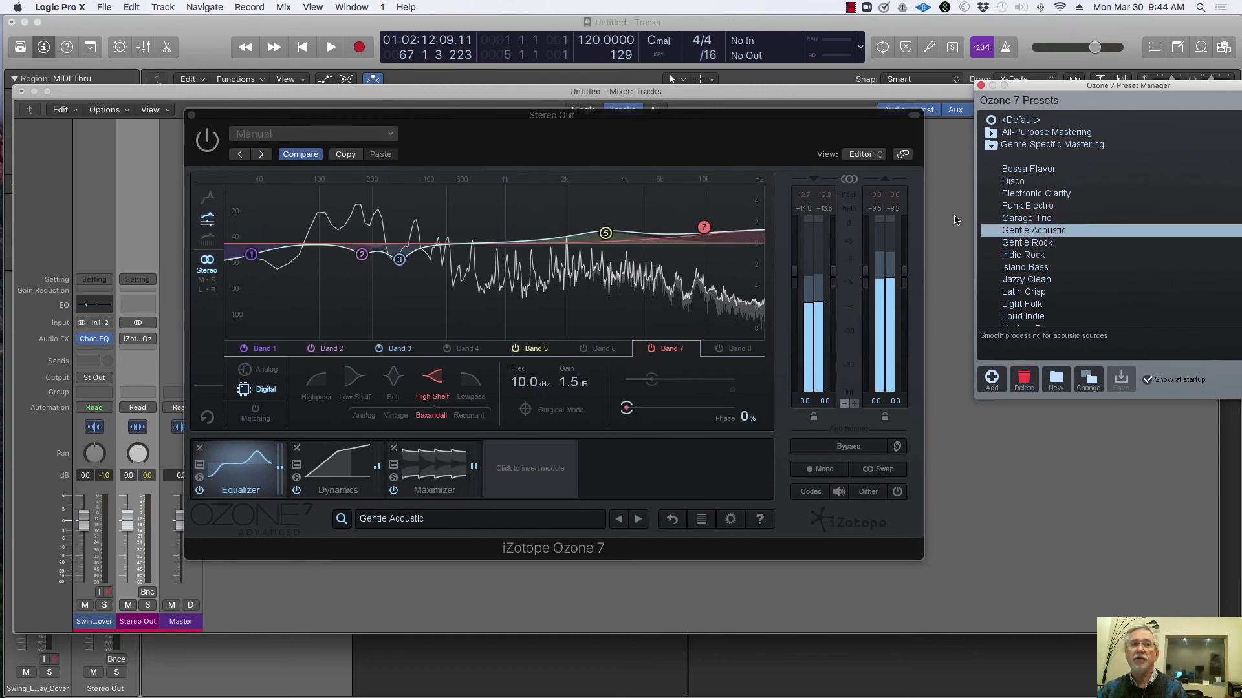
{"action": "left_click", "coordinate": [206, 140]}
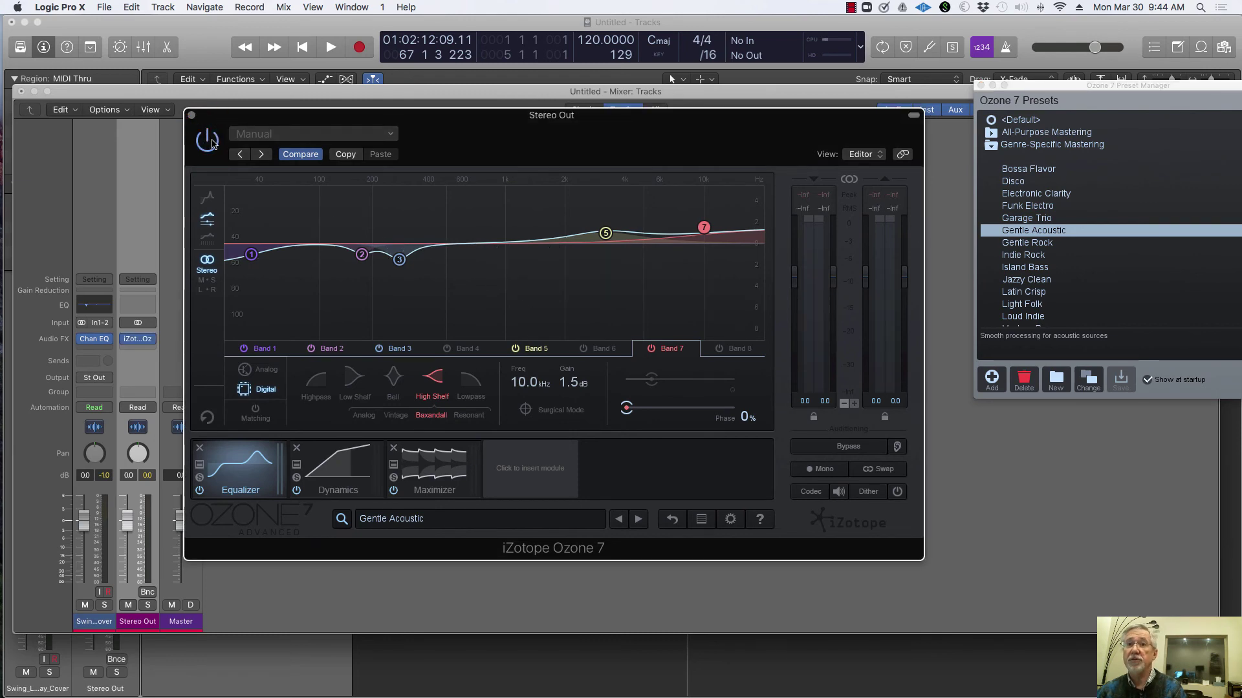
{"action": "key", "text": "space"}
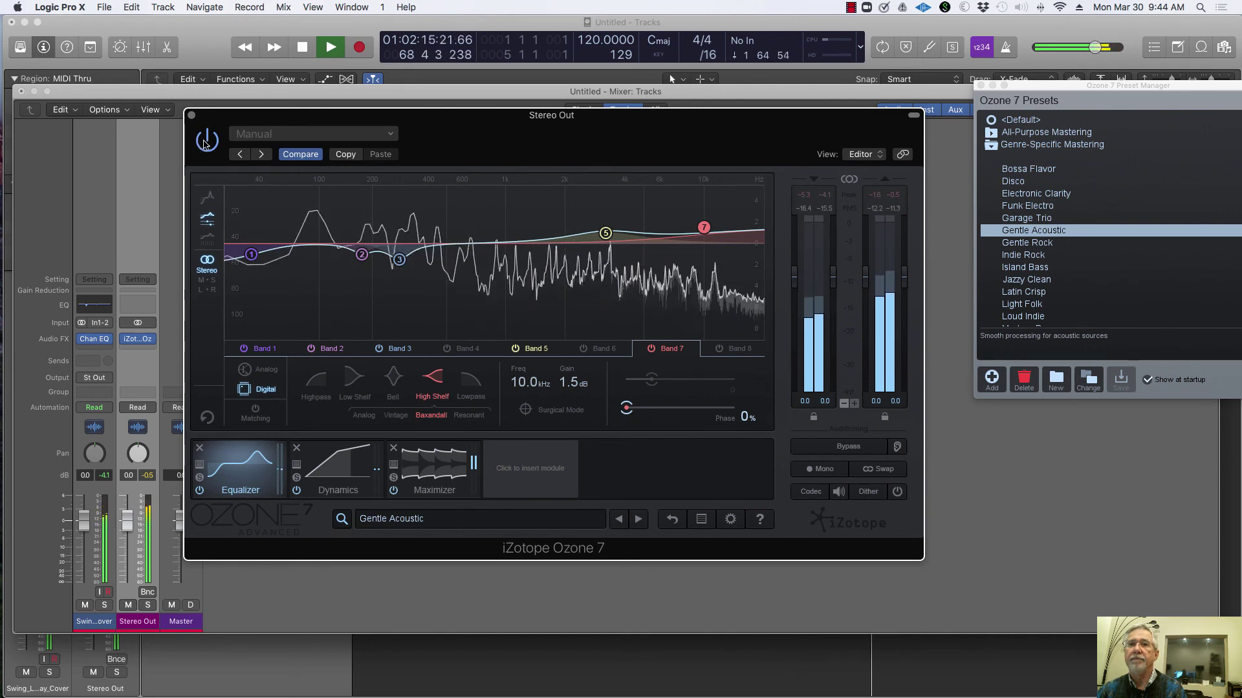
{"action": "left_click", "coordinate": [206, 141]}
{"action": "left_click", "coordinate": [207, 140]}
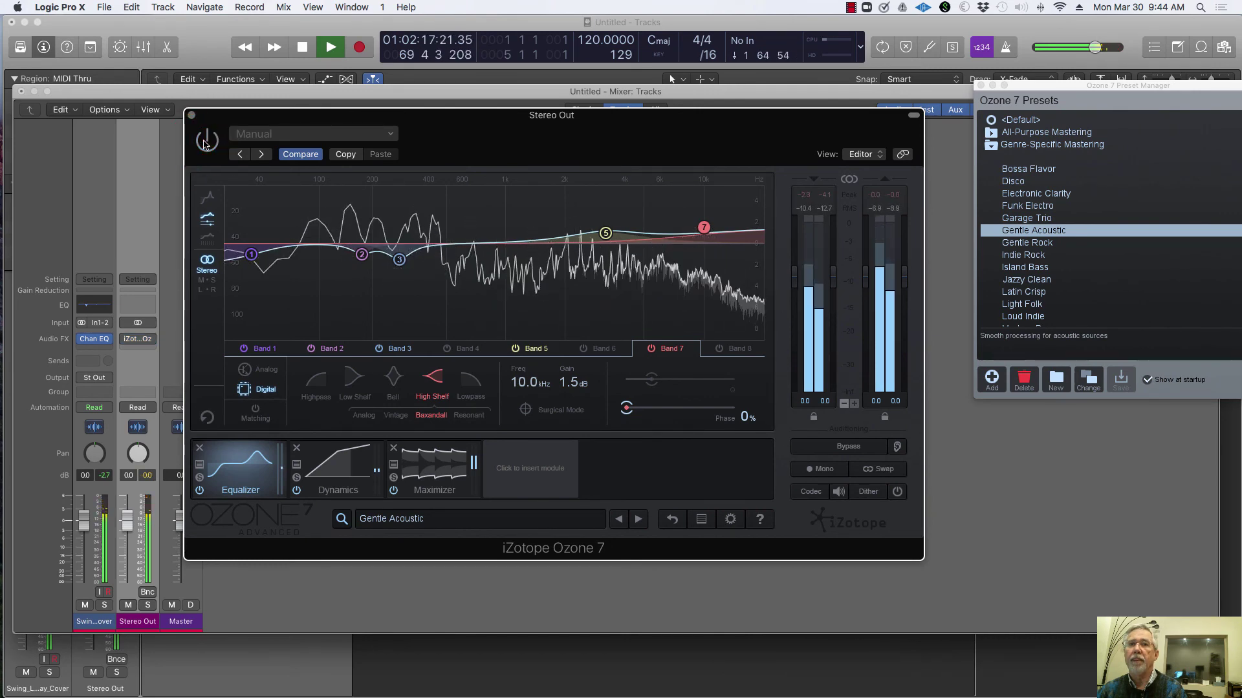
{"action": "left_click", "coordinate": [205, 142]}
{"action": "left_click", "coordinate": [206, 141]}
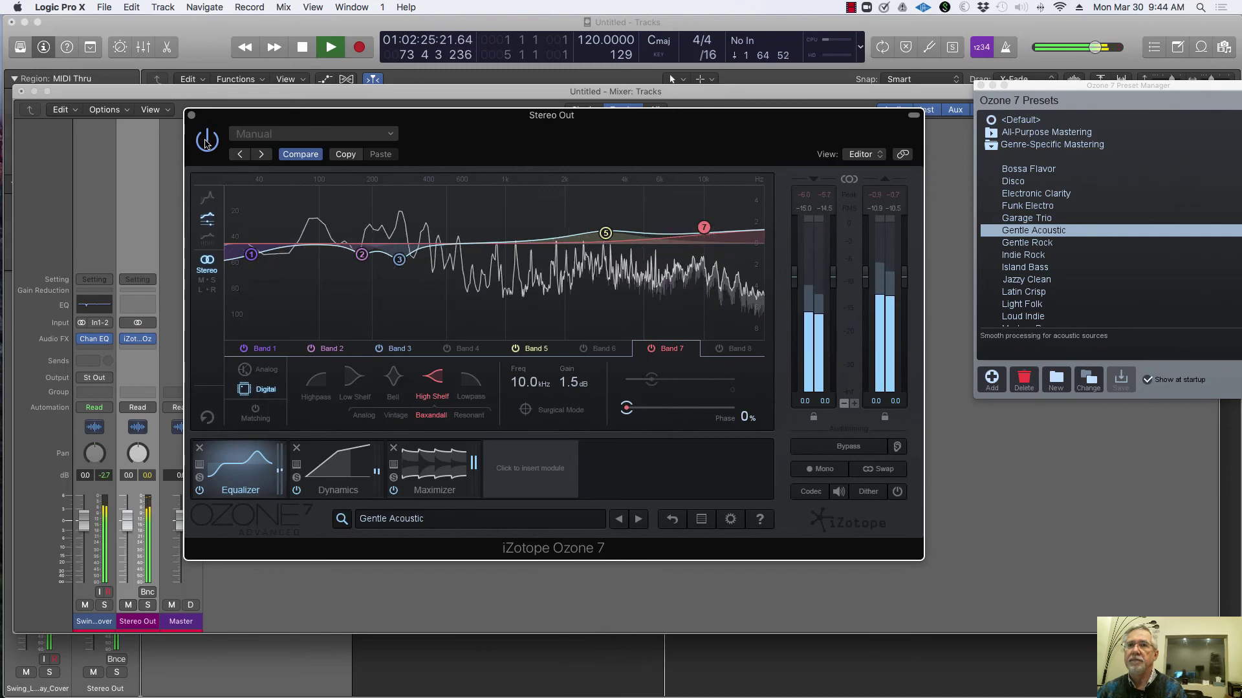
{"action": "left_click", "coordinate": [206, 142]}
{"action": "left_click", "coordinate": [205, 142]}
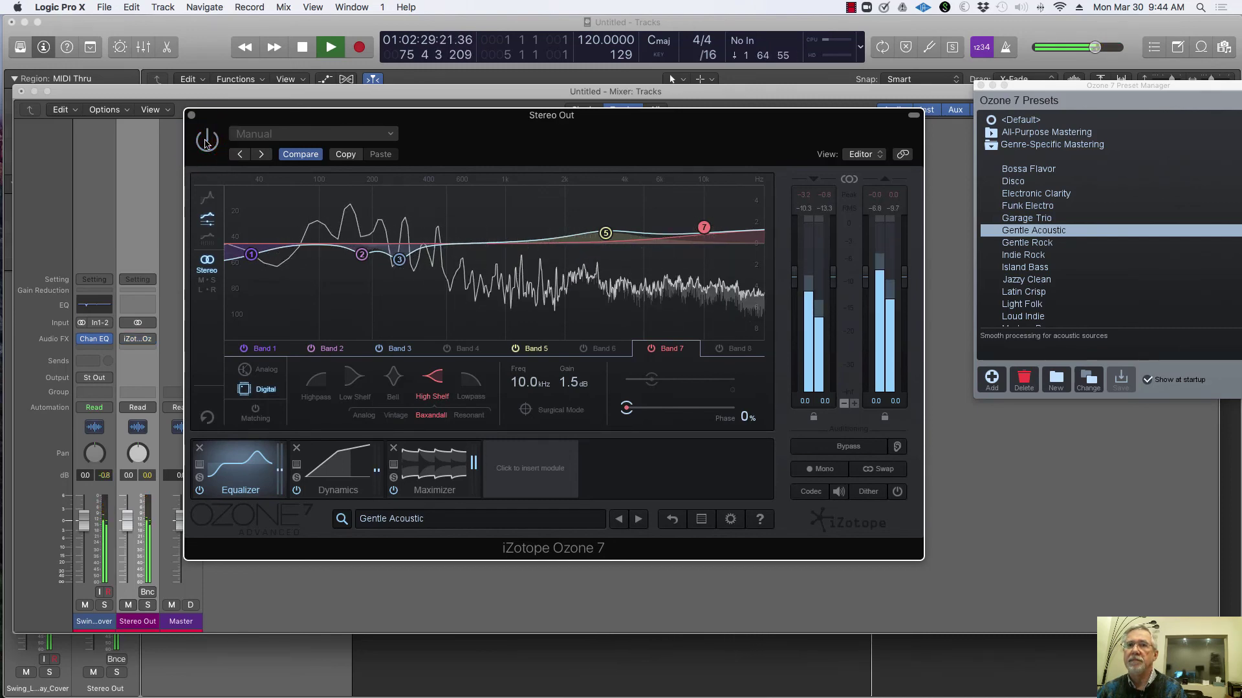
{"action": "left_click", "coordinate": [206, 142]}
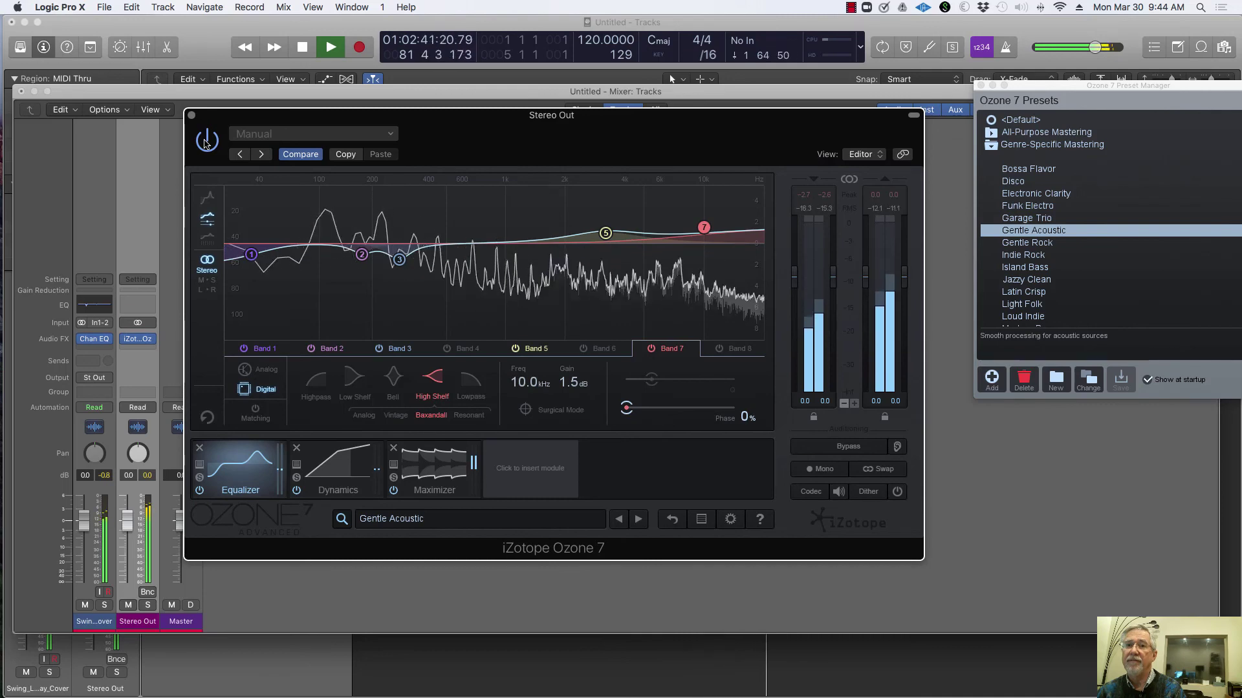
{"action": "key", "text": "space"}
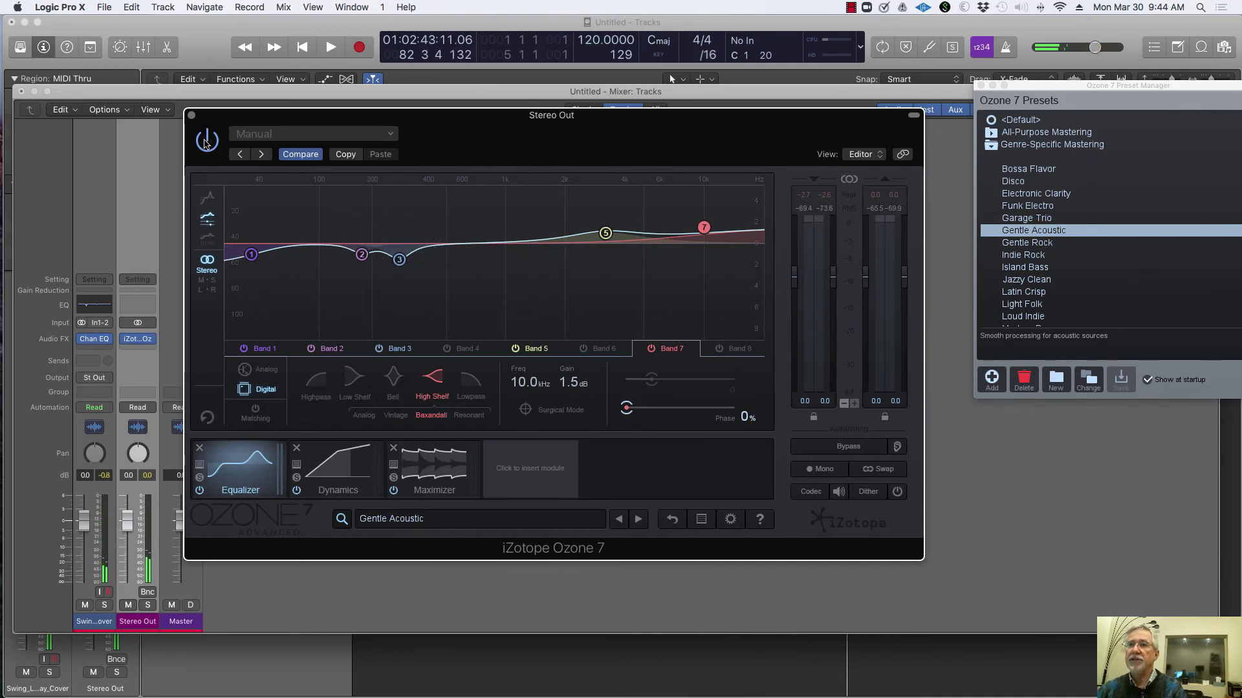